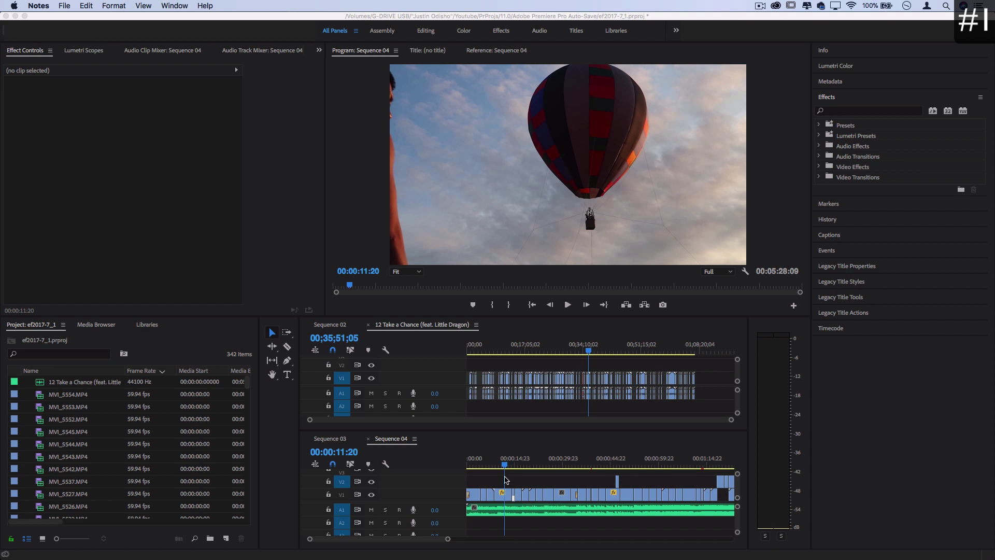
Step: Zoom into Sequence 04 and scrub the playhead forward to the wristband clip
click(505, 479)
key(equal)
key(equal)
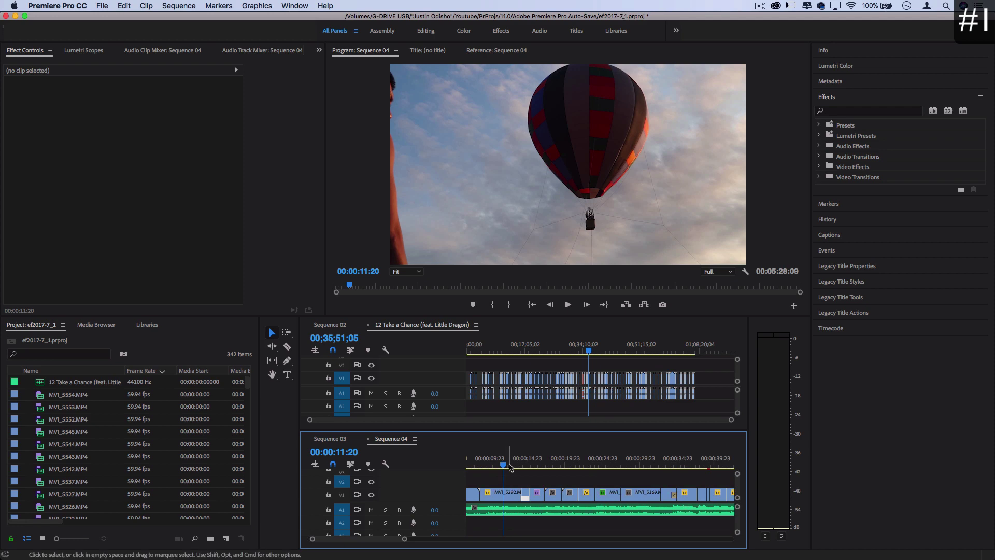
drag(510, 467, 554, 478)
key(=)
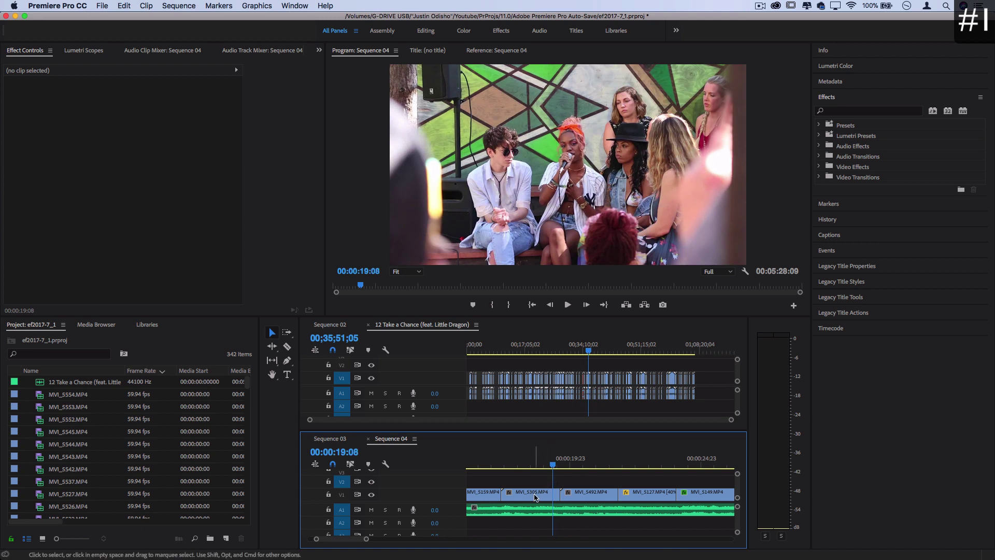
Step: Play from 00:00:17:23, then return the playhead to the 00:00:09:01 cut
click(518, 466)
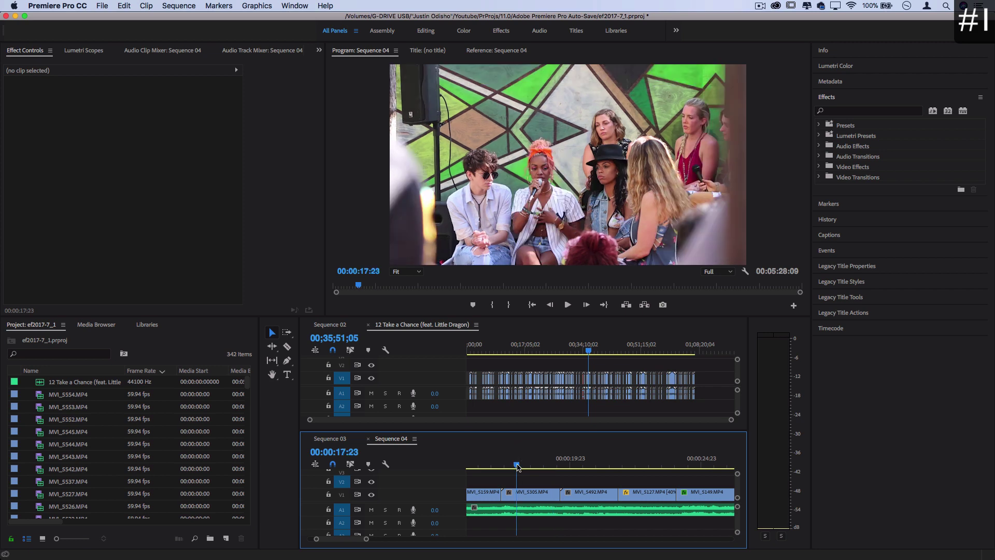
key(space)
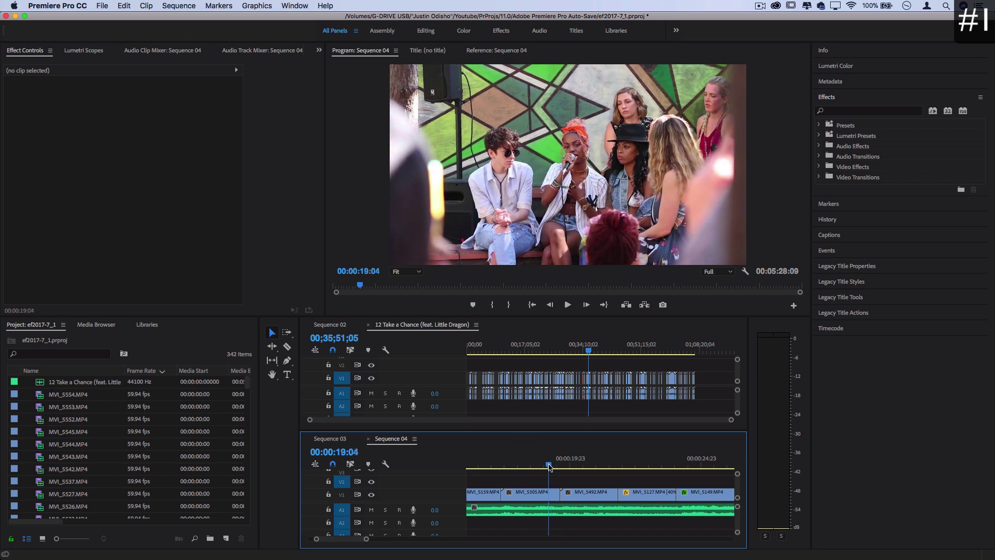
scroll(549, 467, up, 2)
scroll(549, 467, up, 3)
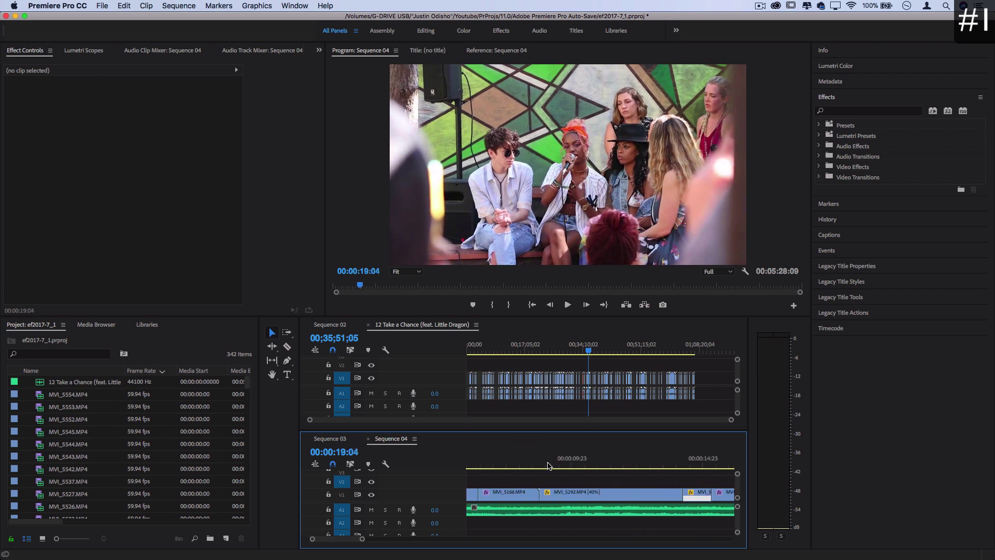
drag(536, 467, 548, 466)
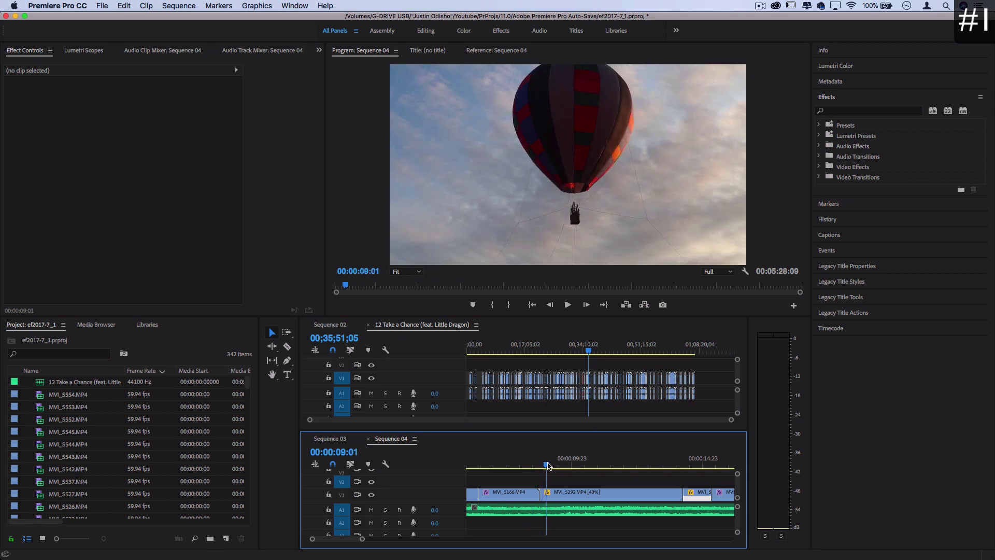
Step: Apply the default transition at the V1 edit between MVI_5166.MP4 and MVI_5292.MP4
right_click(544, 496)
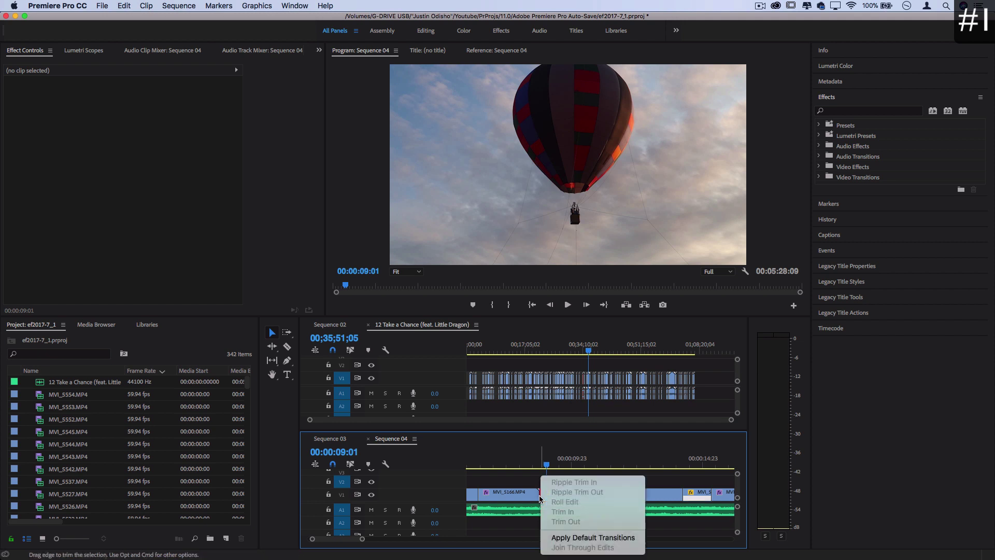
click(580, 542)
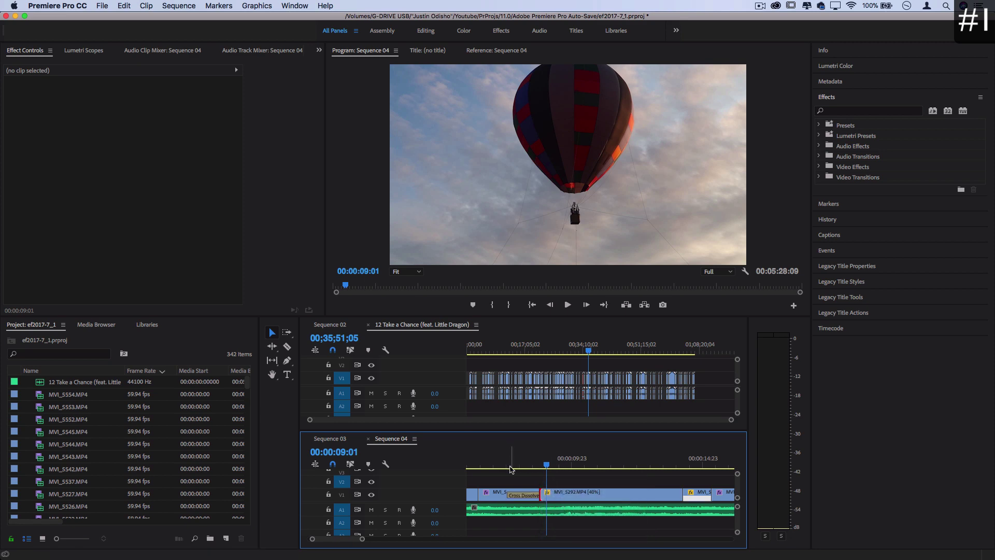
drag(511, 468, 559, 465)
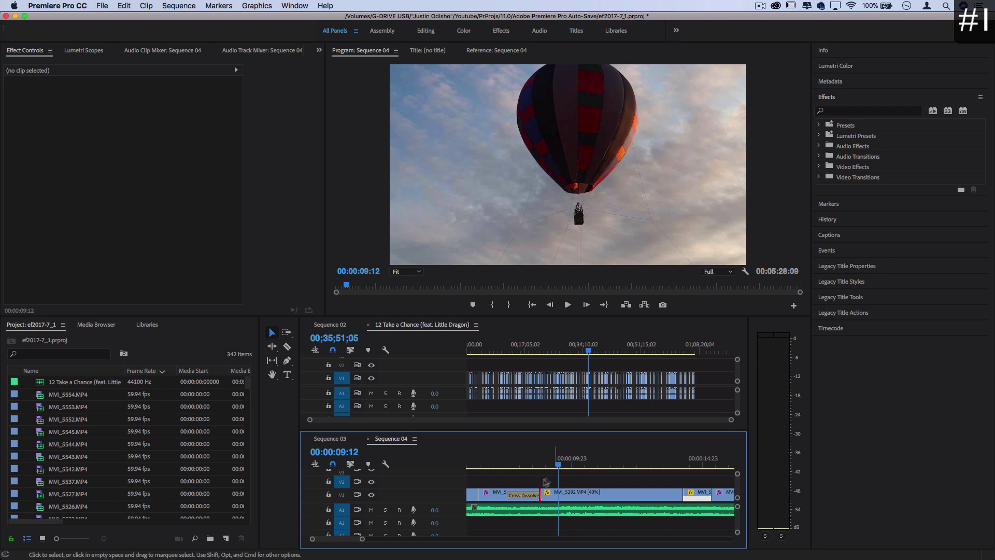
Step: Show the Cross Dissolve's settings in Effect Controls and scrub through it to 00:00:09:16
click(523, 495)
click(507, 459)
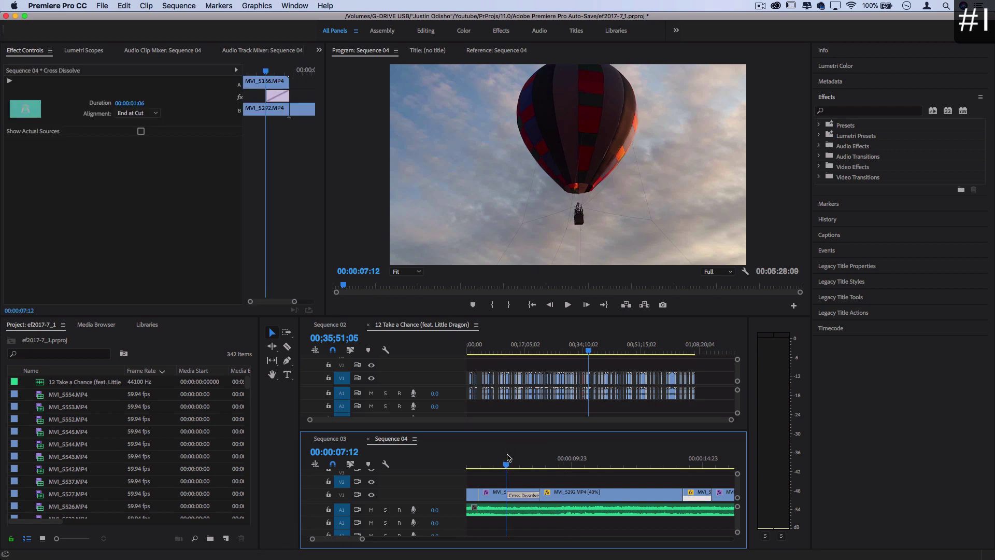
drag(507, 459, 566, 459)
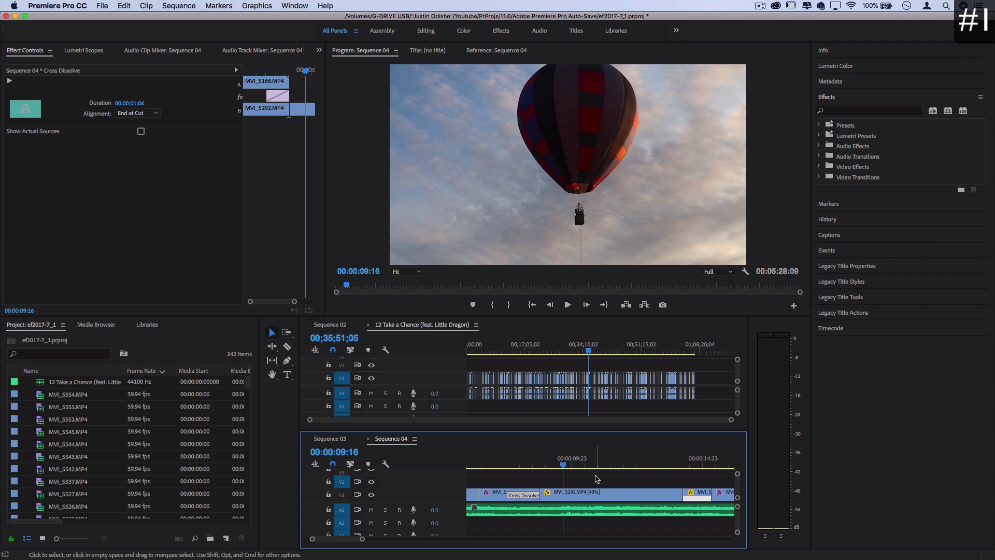
Step: Zoom the timeline out and add a 'KEEP IT SIMPLE' text title over the balloon frame
key(minus)
key(minus)
key(minus)
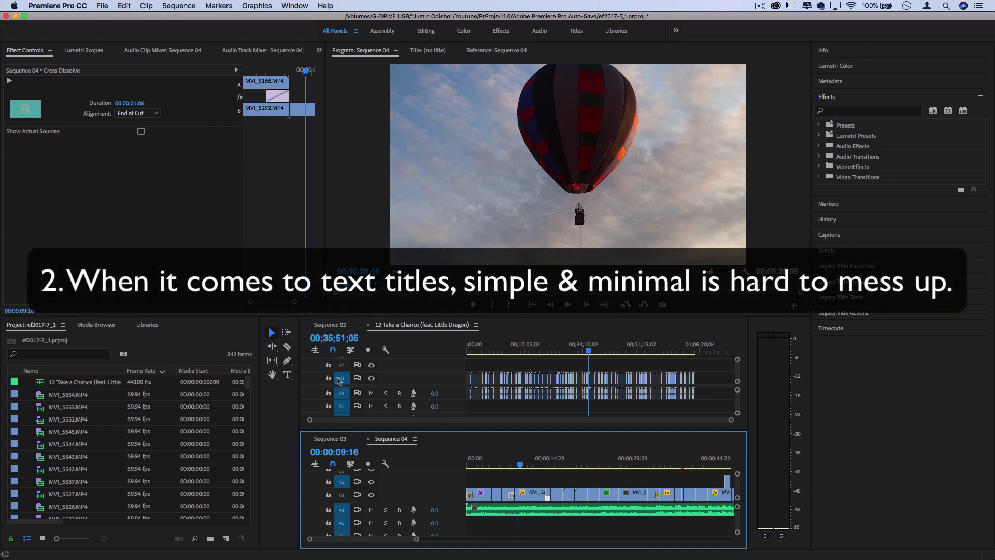
click(288, 374)
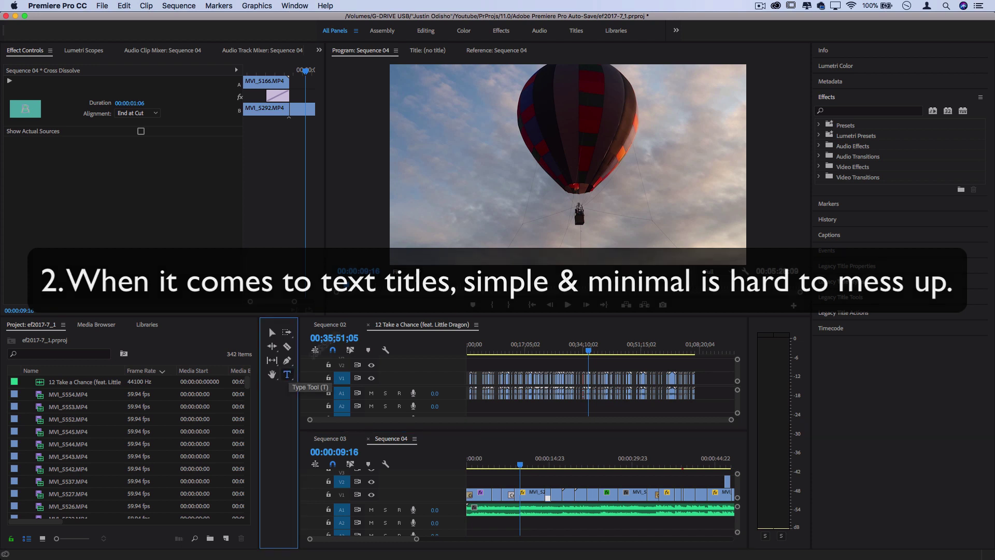
click(492, 175)
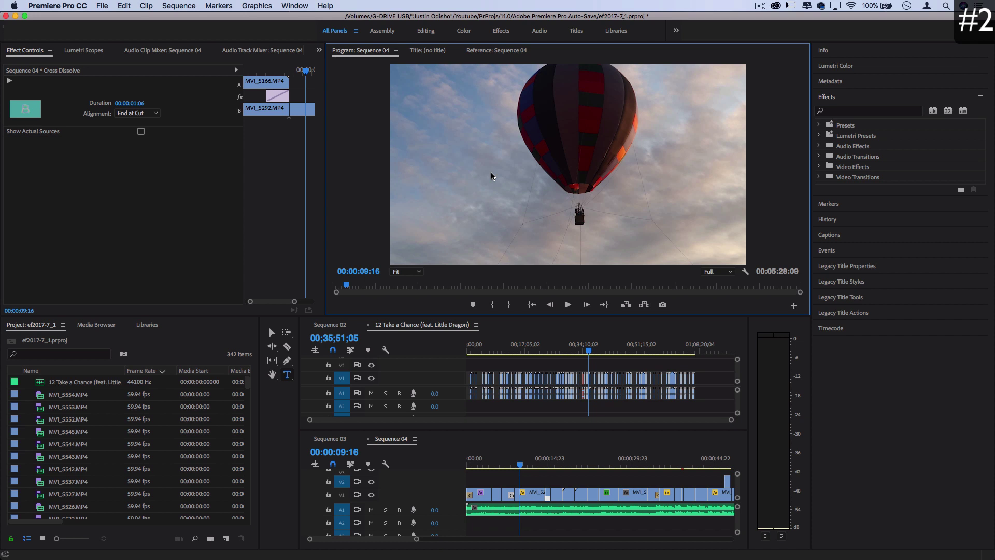
key(super+v)
key(BackSpace)
key(BackSpace)
key(BackSpace)
key(BackSpace)
key(BackSpace)
key(BackSpace)
key(BackSpace)
key(BackSpace)
key(BackSpace)
key(BackSpace)
key(BackSpace)
key(BackSpace)
key(BackSpace)
key(BackSpace)
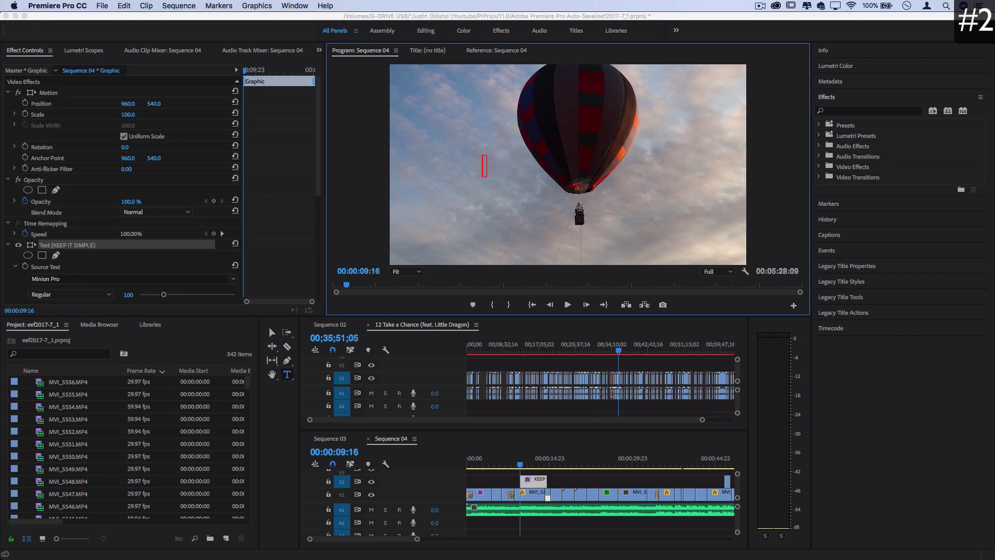
Step: Change the KEEP IT SIMPLE title font to Futura
click(169, 281)
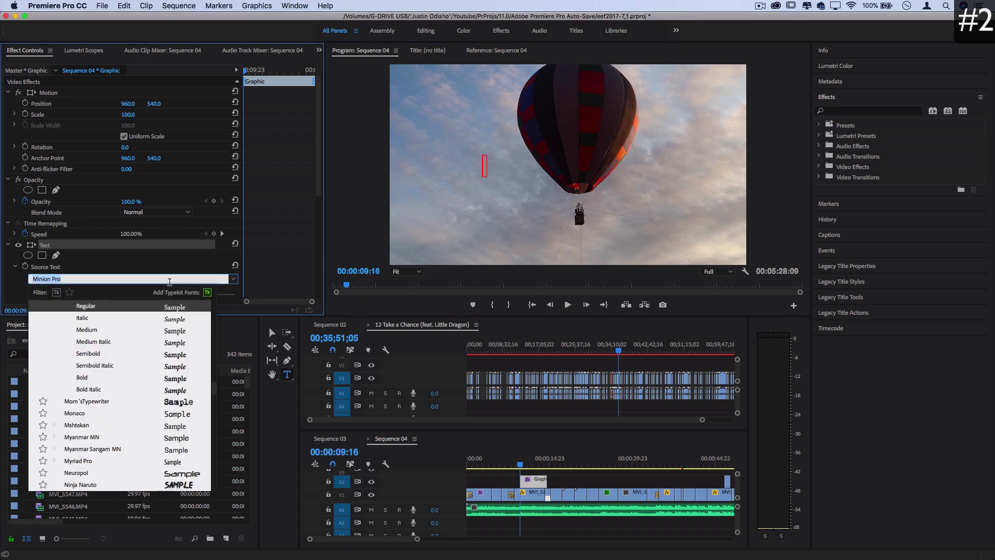
text(futur)
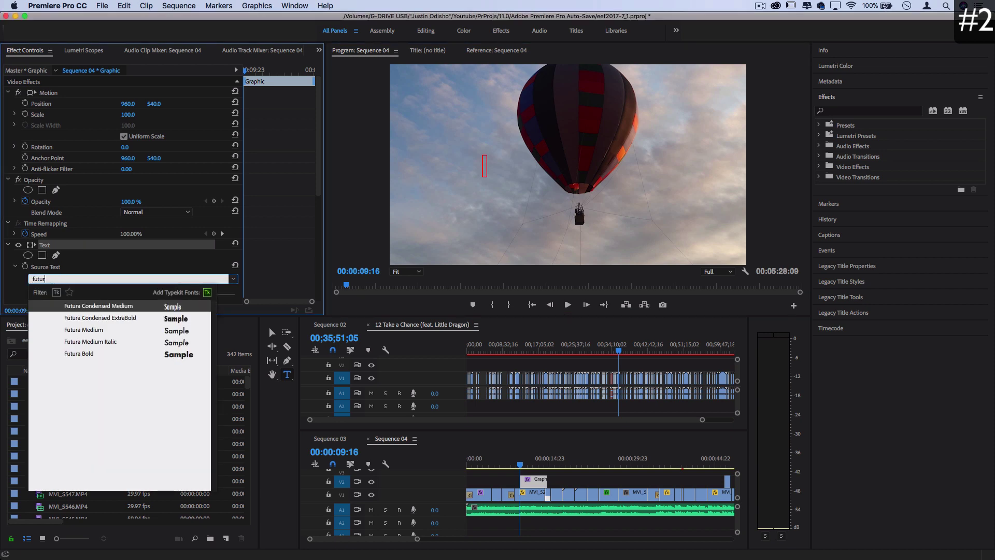
key(Return)
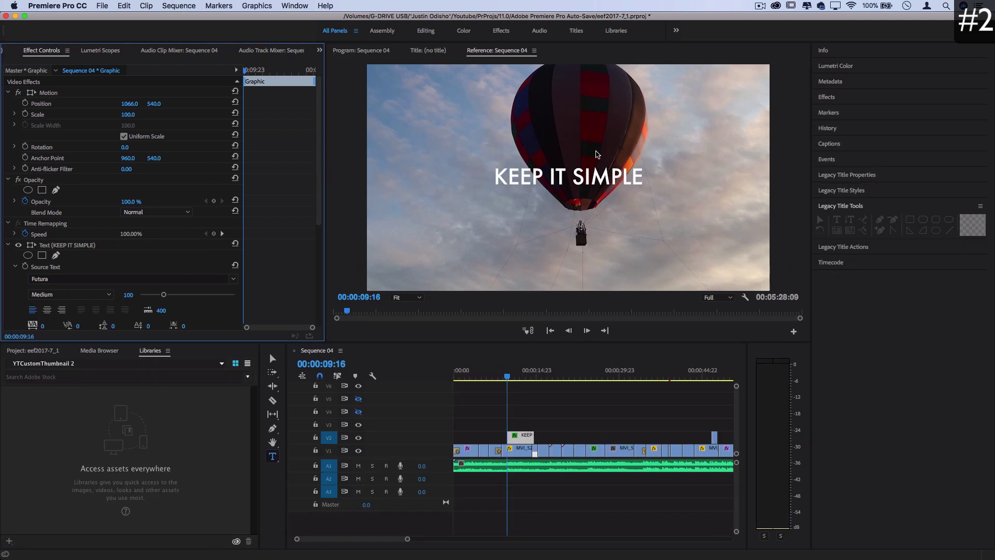
Step: Set the monitor zoom to 25% and scale the title up to 239
key(minus)
key(minus)
key(equal)
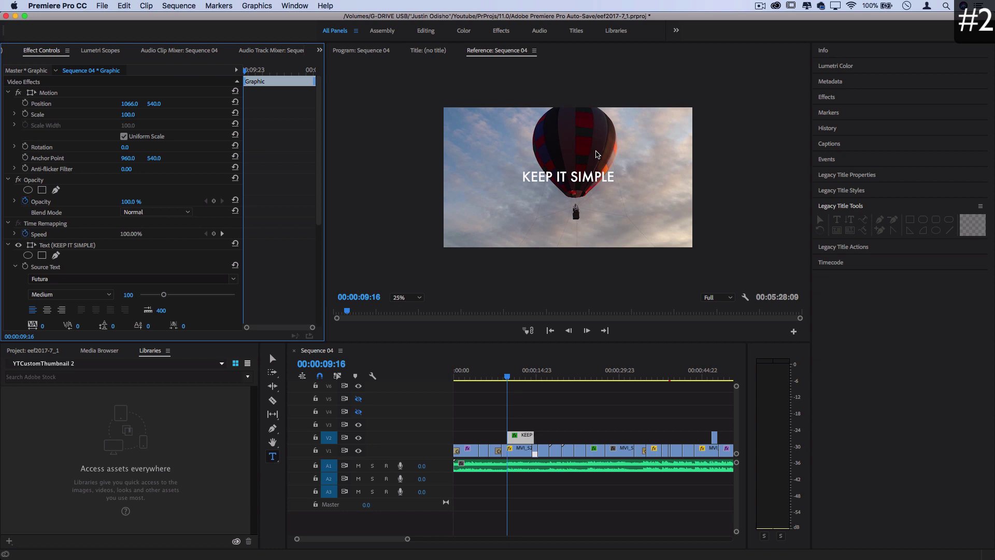
key(equal)
key(minus)
drag(135, 116, 134, 115)
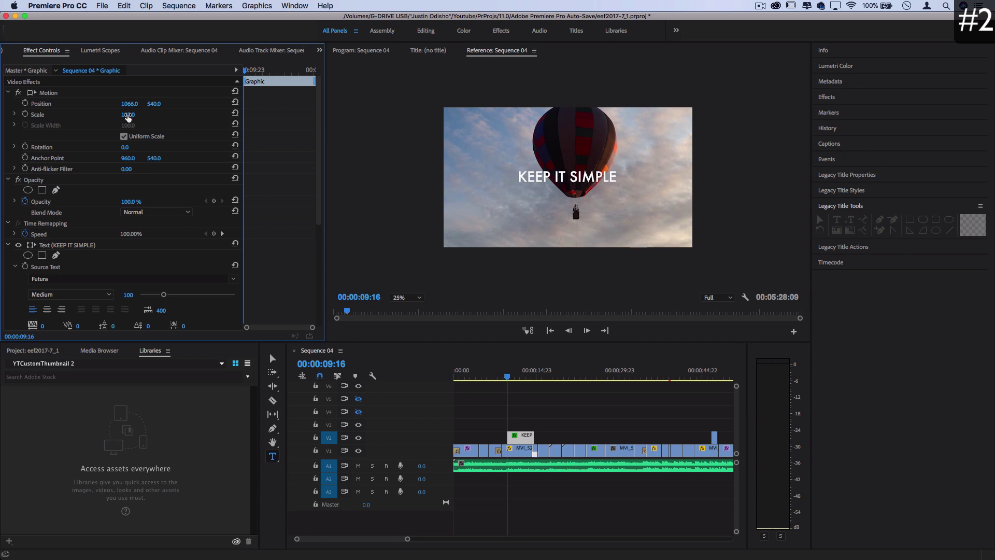
mouse_move(127, 116)
mouse_down()
mouse_move(161, 115)
mouse_move(140, 104)
mouse_move(155, 104)
mouse_move(132, 103)
mouse_up()
Step: Shift the KEEP IT SIMPLE clip slightly earlier on V2 and preview it from 00:00:10:00
key(=)
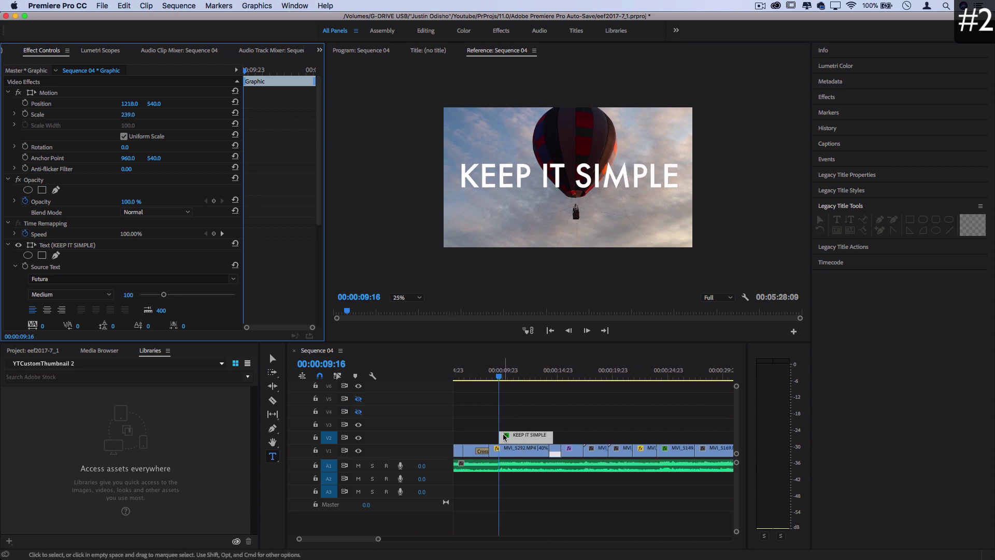
right_click(505, 437)
key(Escape)
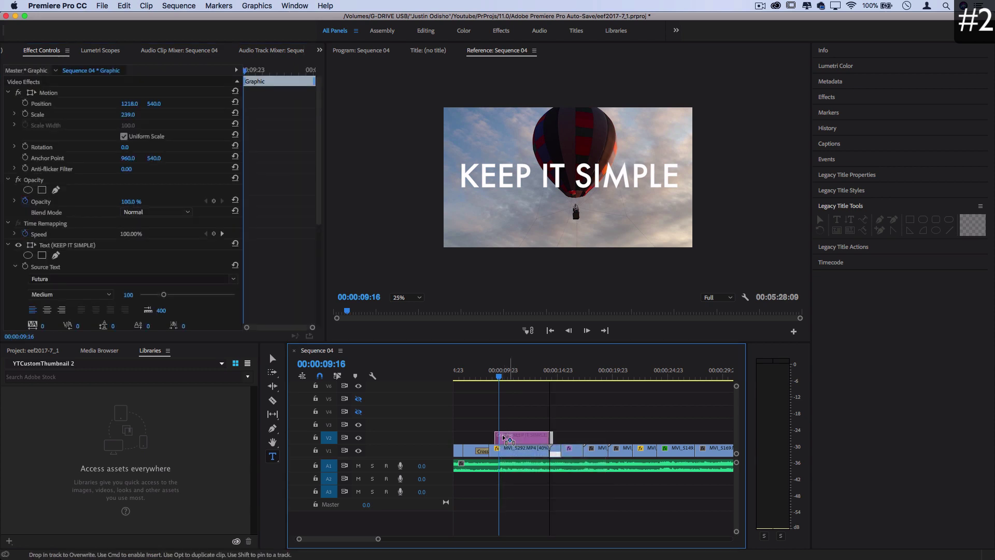
drag(513, 437, 548, 437)
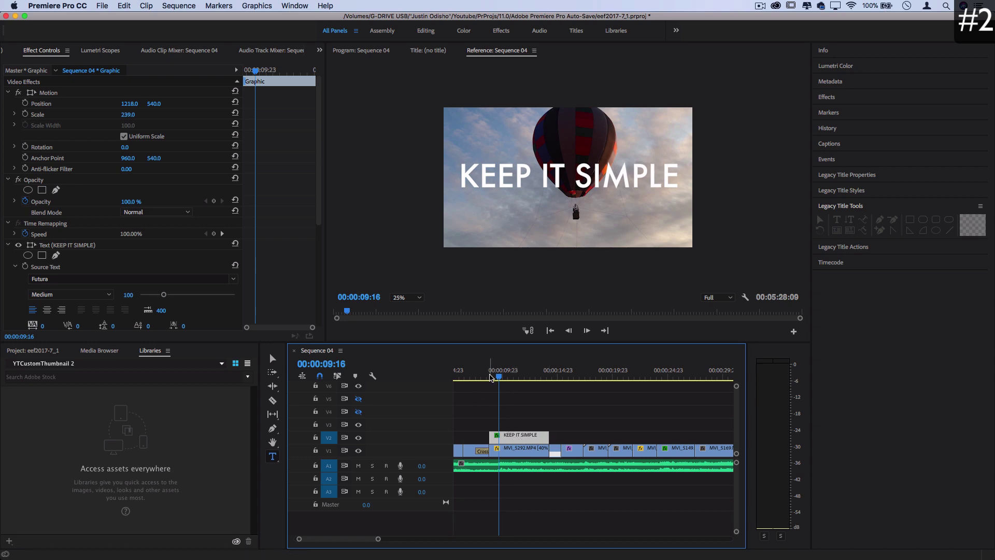
click(503, 378)
mouse_move(506, 378)
mouse_down()
mouse_move(573, 382)
mouse_move(508, 377)
mouse_up()
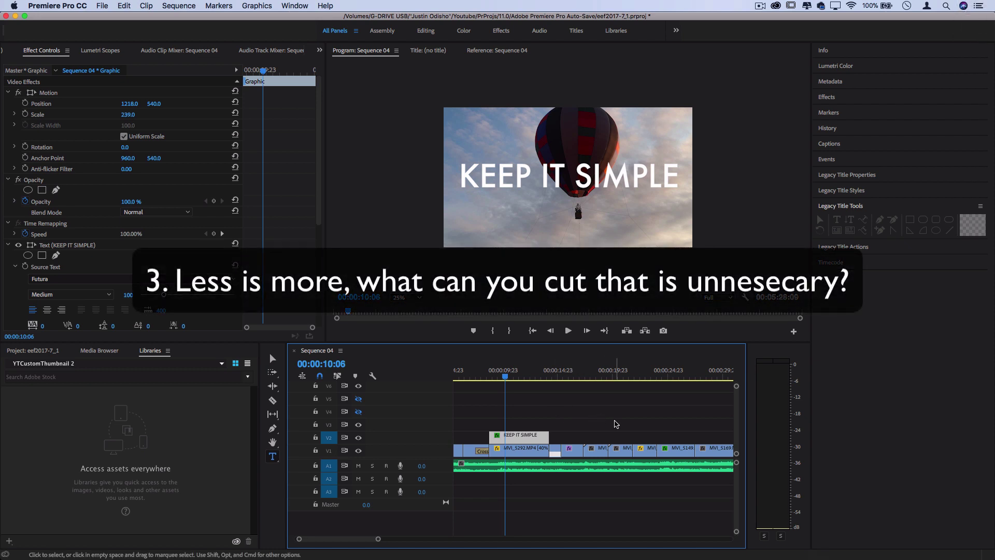
Step: Scrub the playhead from 00:00:25:11 onto the forest clip and zoom the timeline in around it
key(minus)
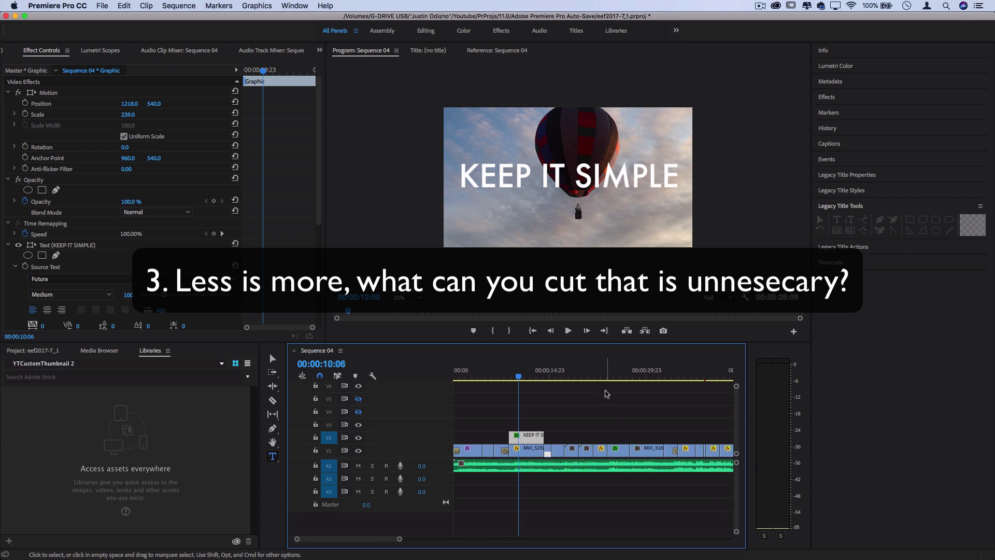
click(617, 377)
drag(618, 380, 683, 378)
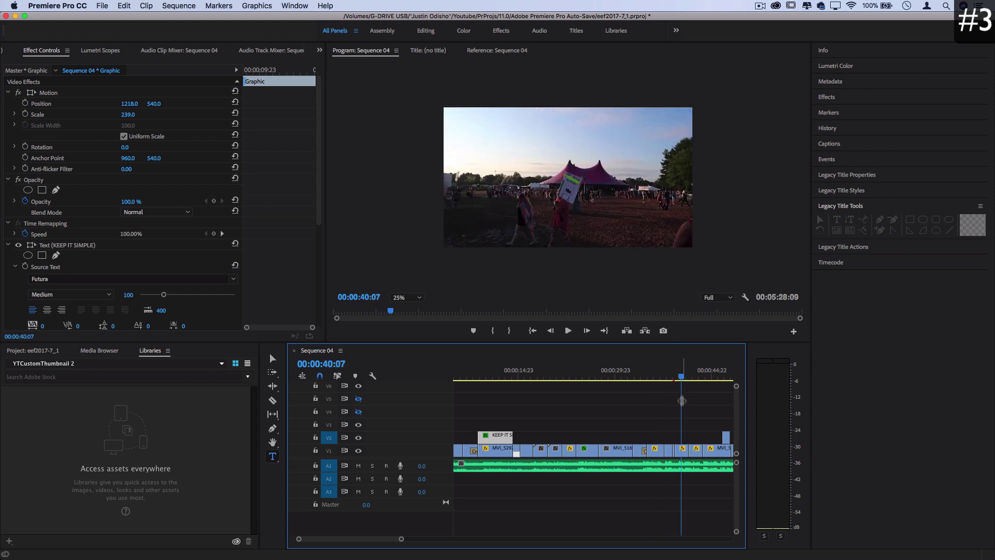
key(=)
key(=)
key(=)
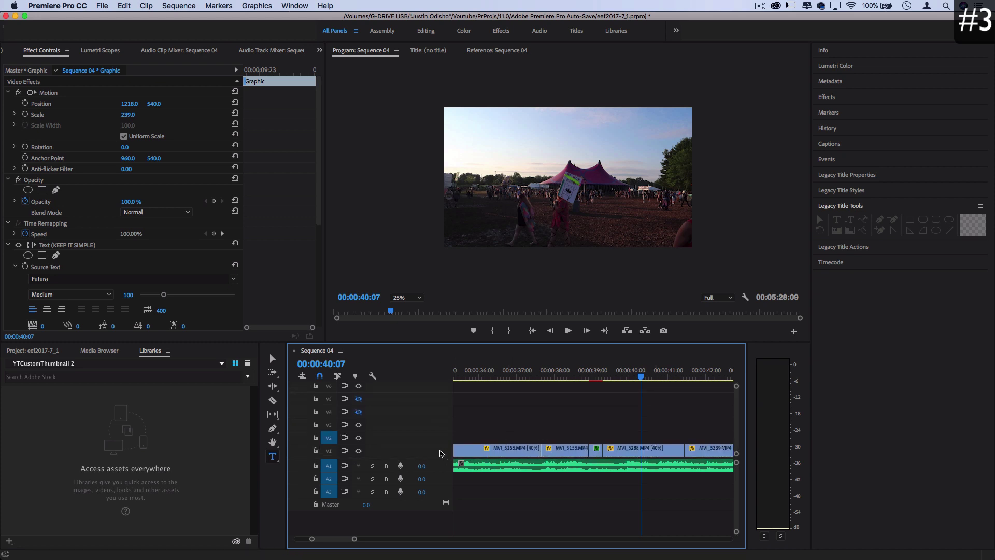
Step: Enlarge the Video 1 track to show thumbnails, zoom in near 00:00:40, and show the Effects library
drag(438, 445, 437, 432)
key(=)
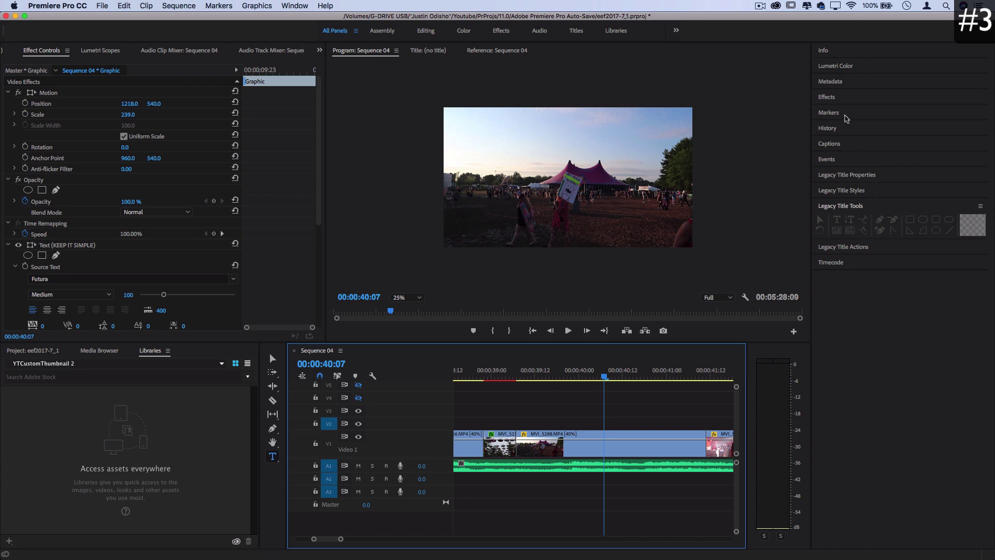
click(828, 98)
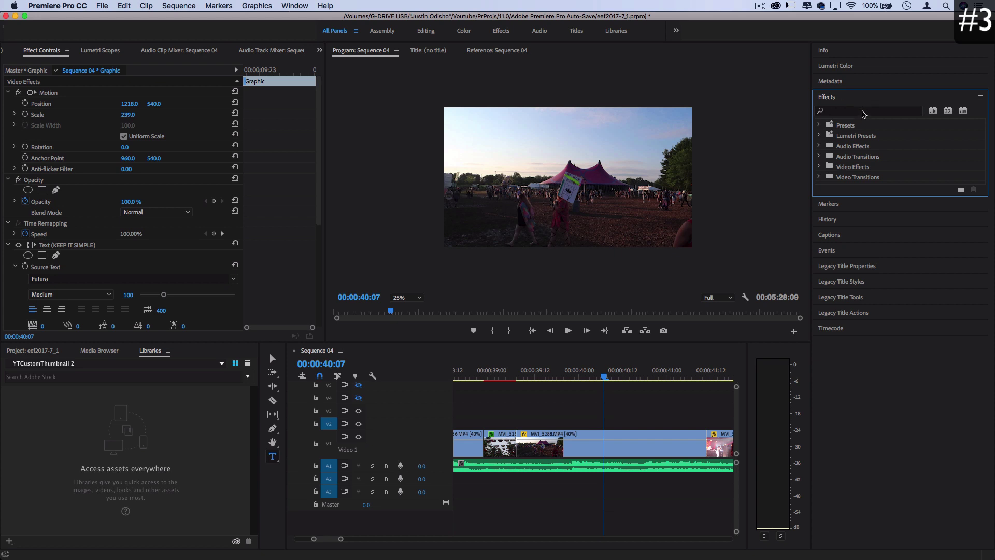
Step: Search Effects for 'lightnin' and apply Lightning to MVI_5288.MP4
click(820, 166)
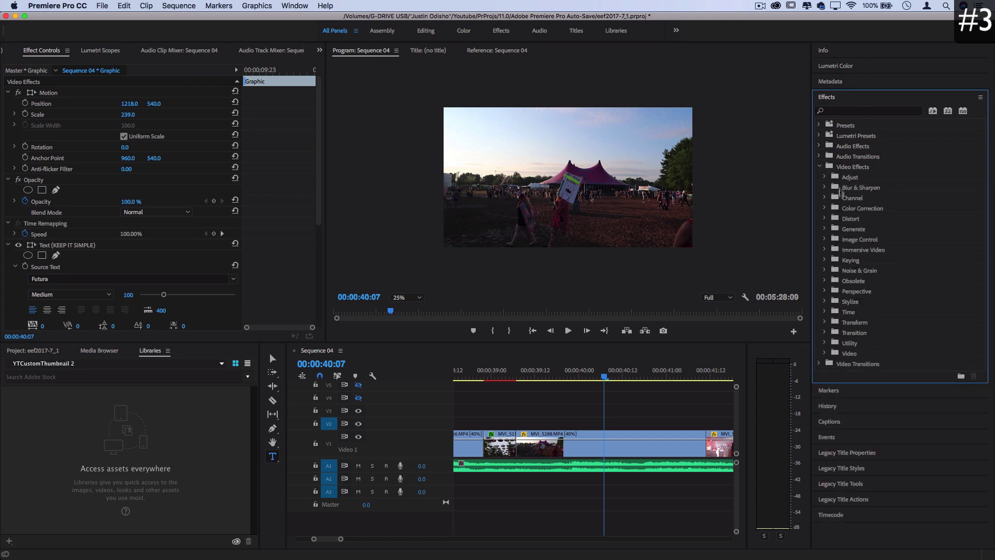
text(lightnin)
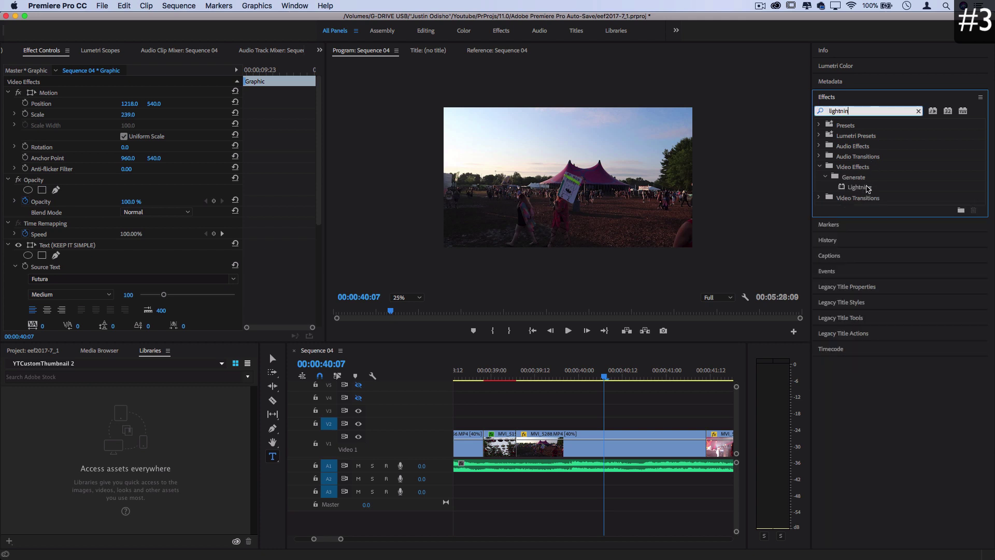
drag(869, 189, 618, 450)
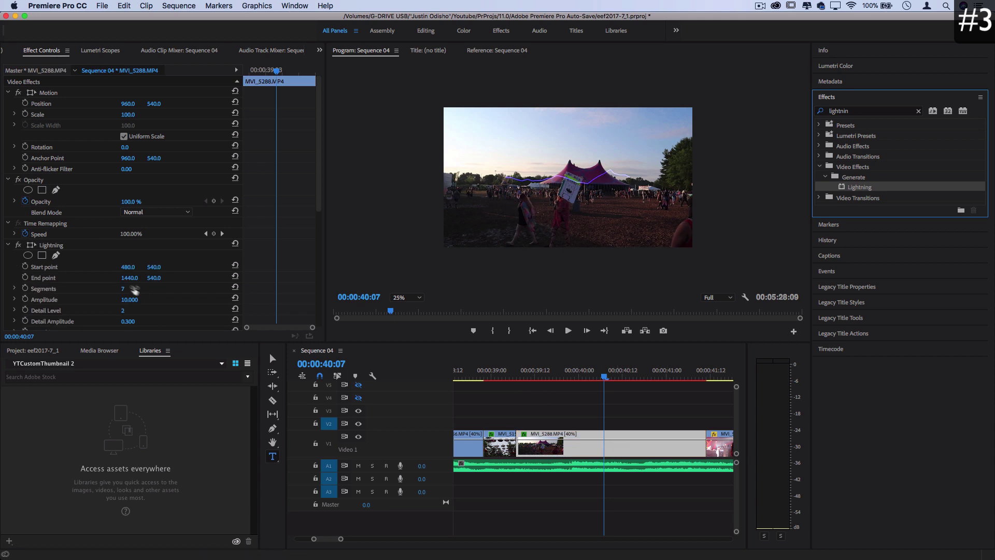
Step: Move the Lightning start point to 624 and preview the bolt at 50%
drag(128, 267, 202, 267)
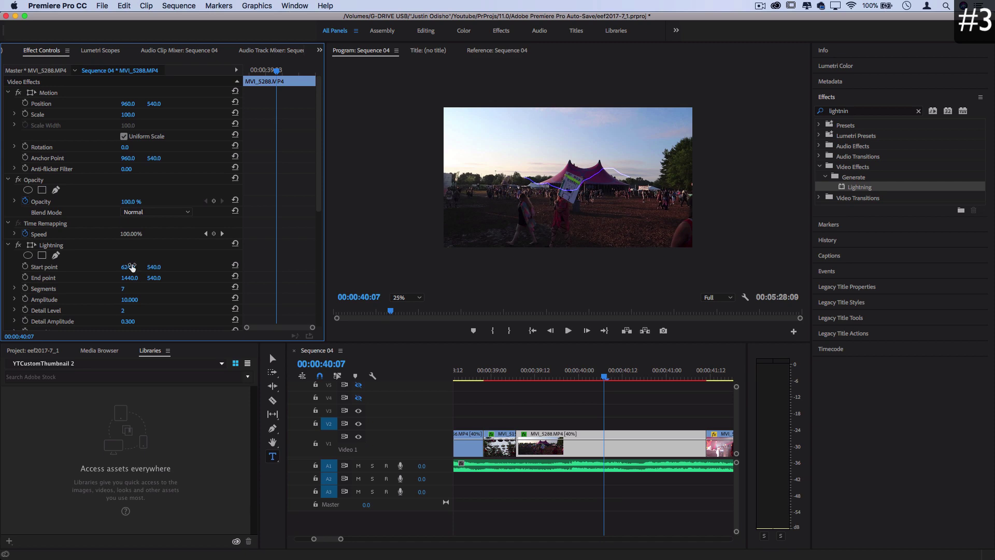
key(=)
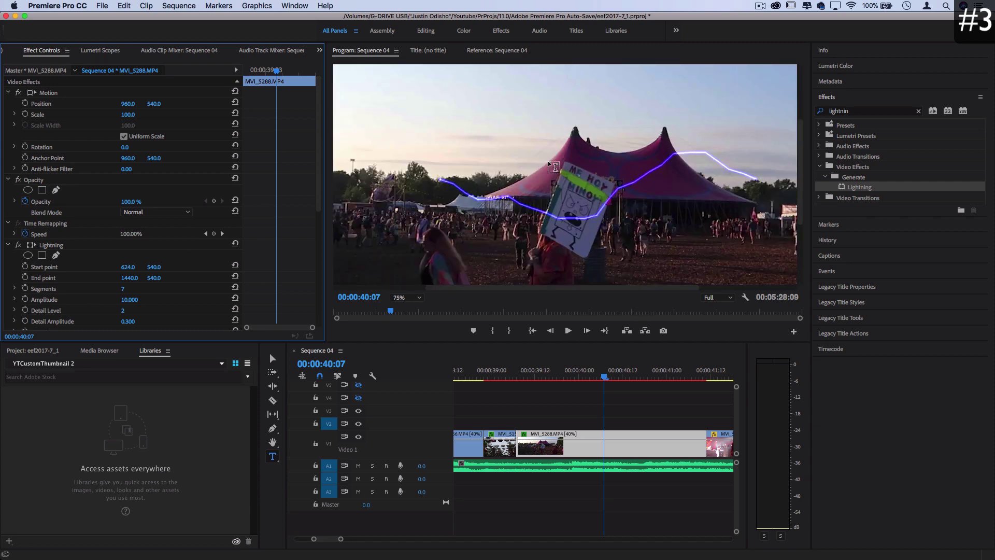
key(-)
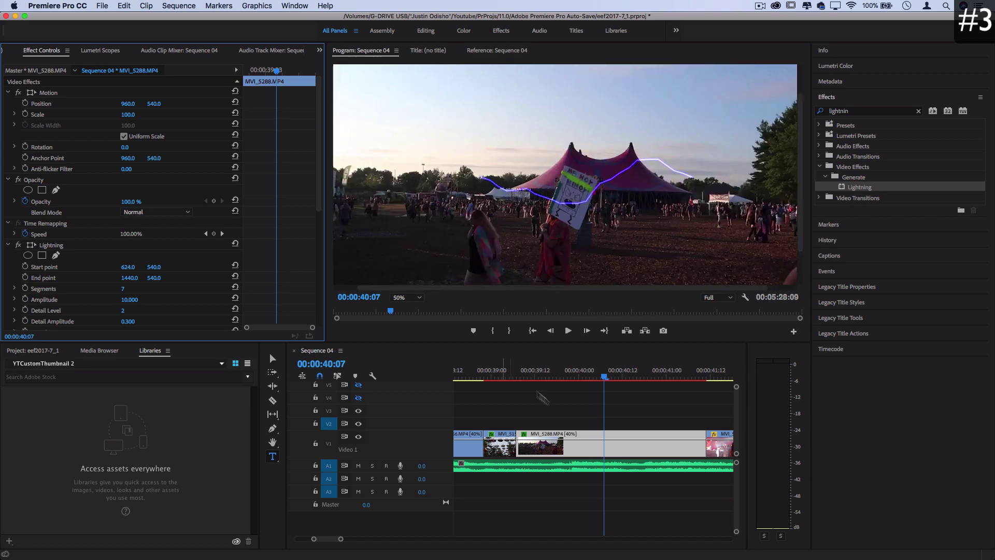
drag(616, 376, 692, 377)
Step: Return the preview to 25% and browse the Legacy Title Styles swatches
key(-)
click(868, 303)
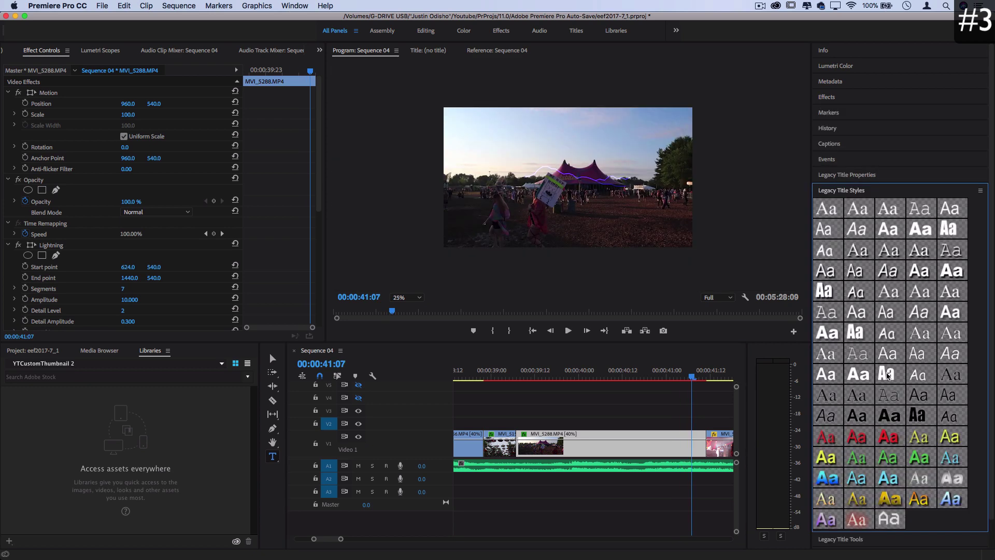
scroll(888, 375, down, 1)
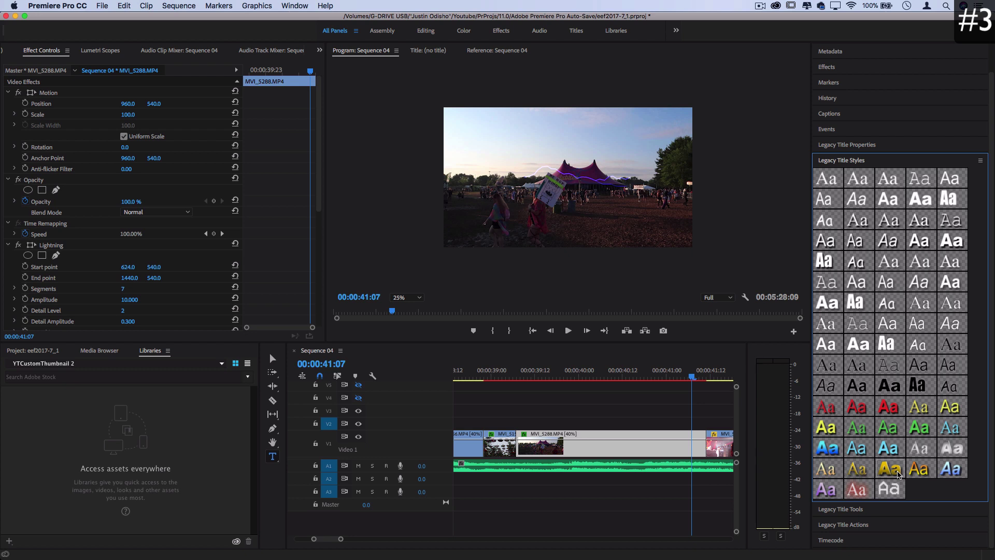
scroll(701, 413, down, 2)
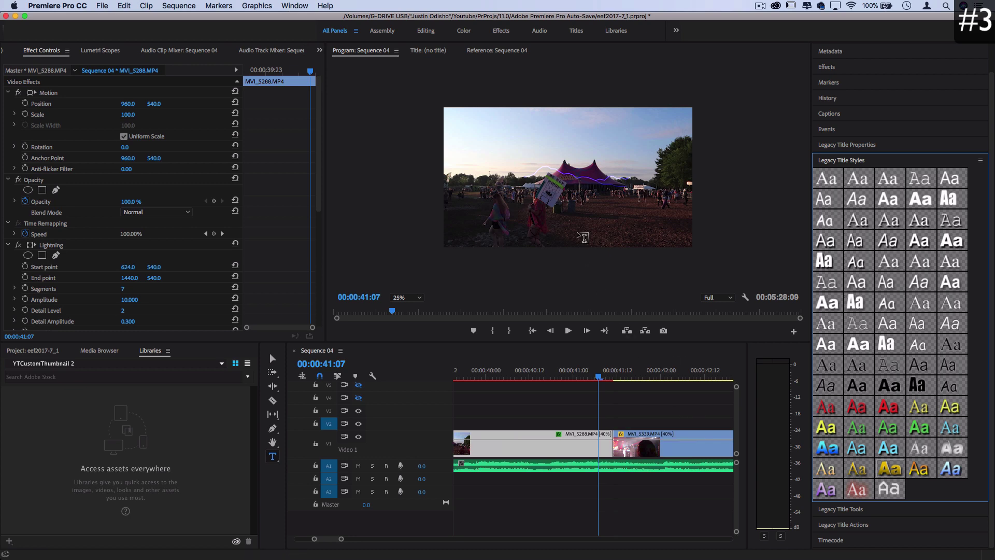
Step: Toggle the preview between 50% and 25%, scrub past the Lightning clip, and zoom the timeline out
key(=)
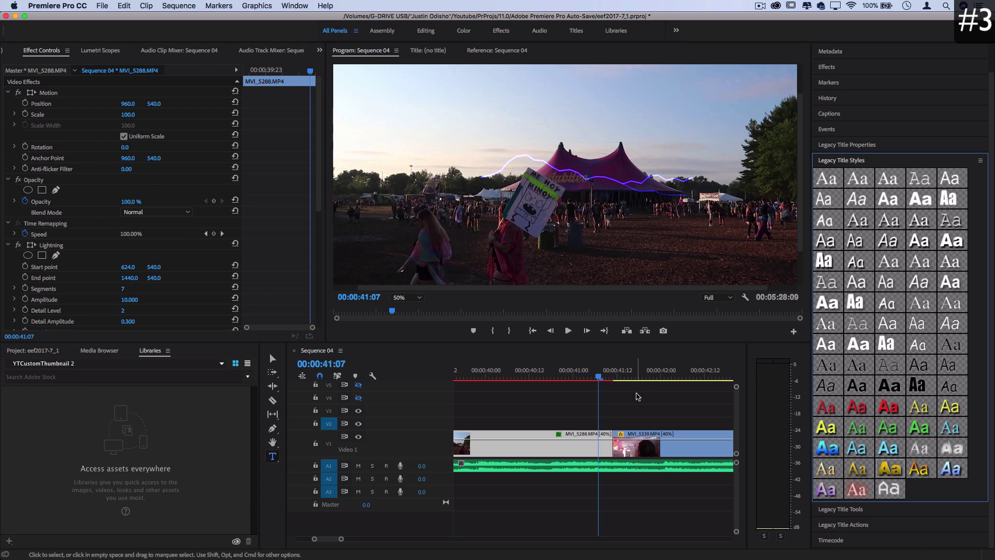
key(minus)
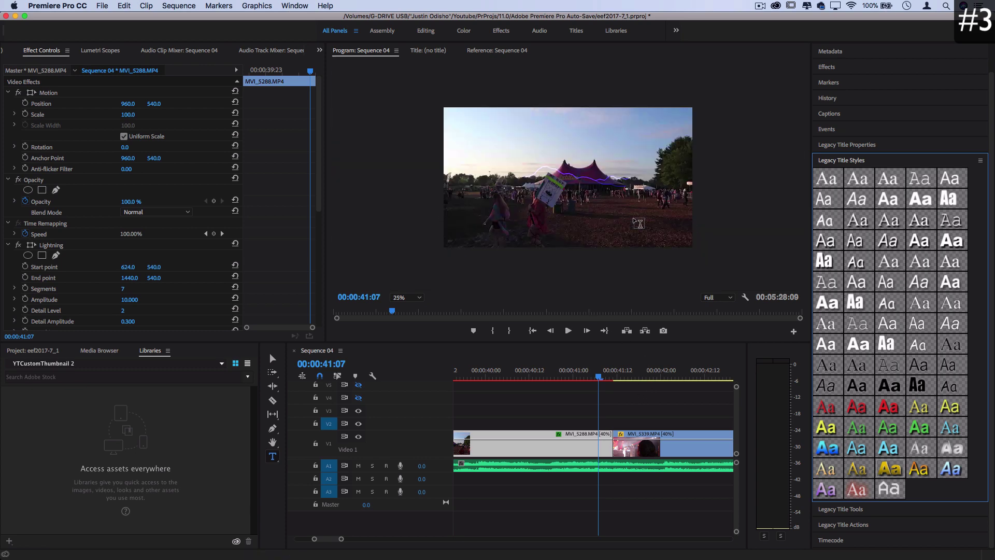
scroll(642, 399, right, 2)
drag(619, 377, 641, 378)
key(minus)
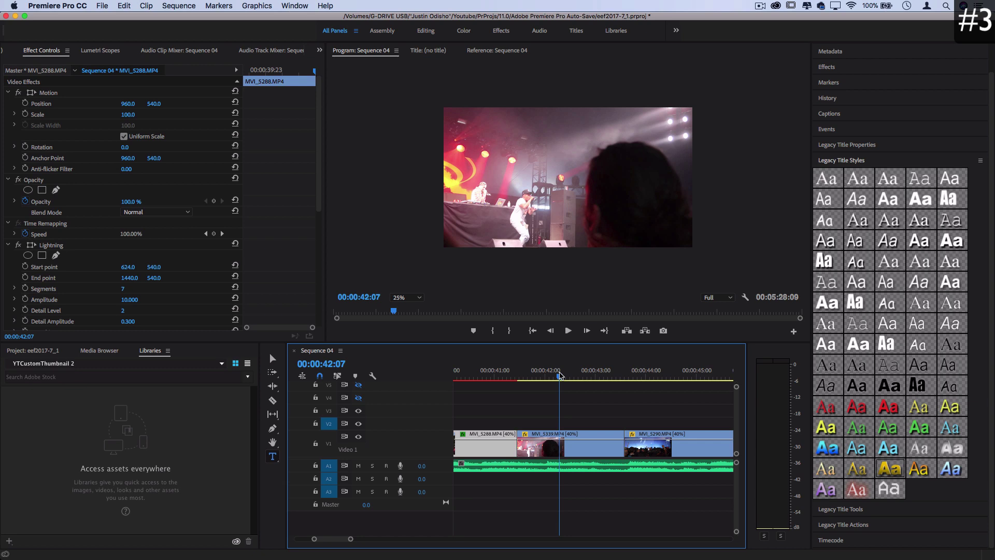
Step: Move the playhead onto the crowd clip at 00:00:44:21
click(674, 374)
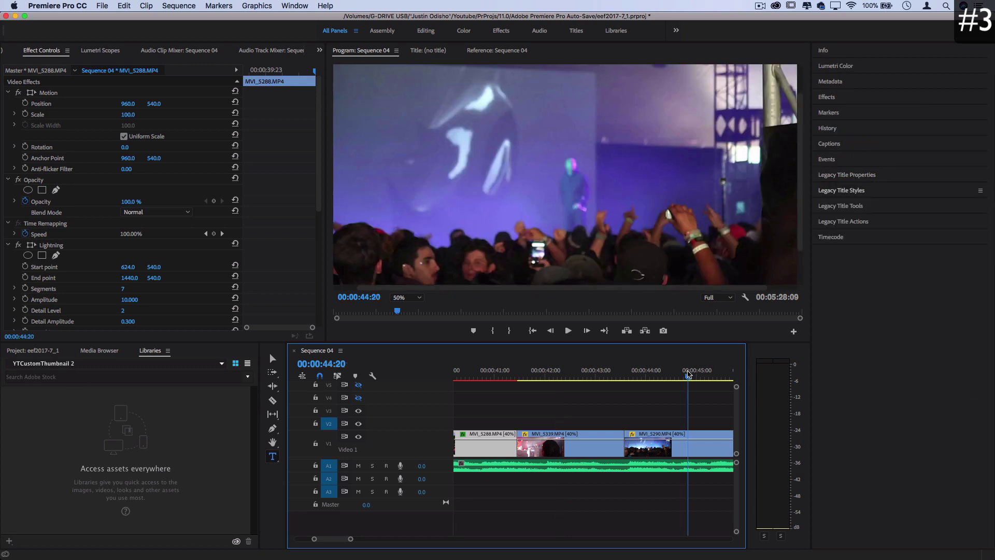
drag(676, 374, 690, 374)
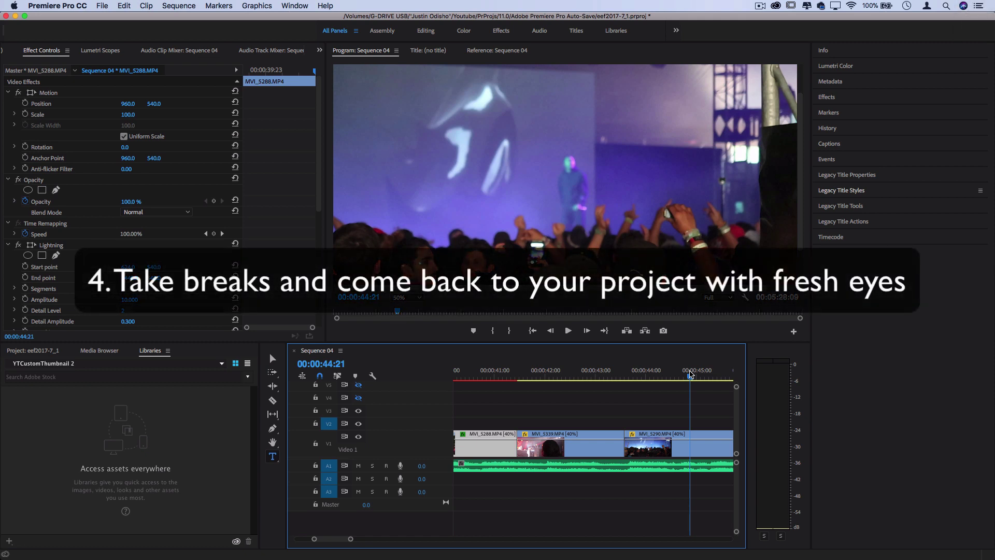
scroll(677, 399, down, 5)
scroll(677, 400, down, 4)
scroll(676, 399, right, 3)
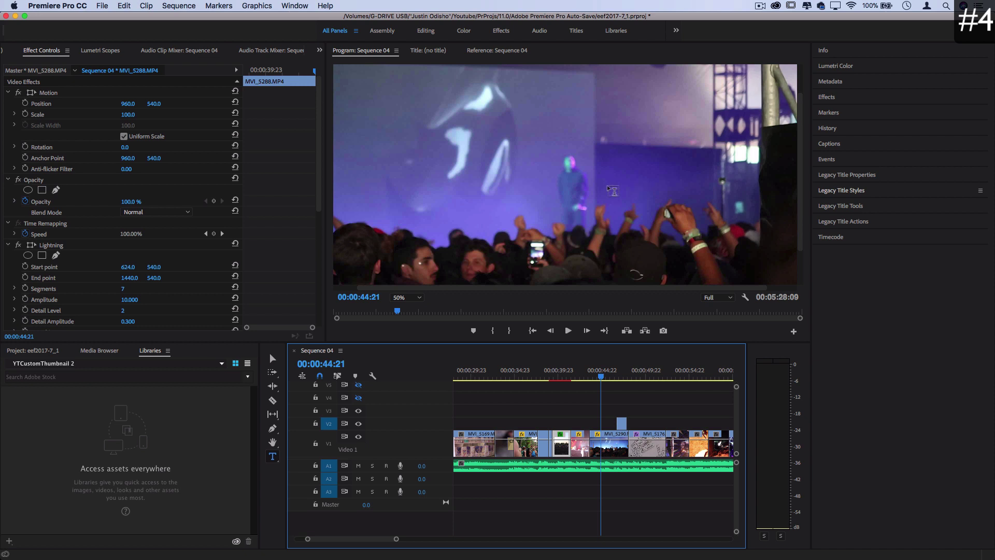
scroll(591, 182, down, 1)
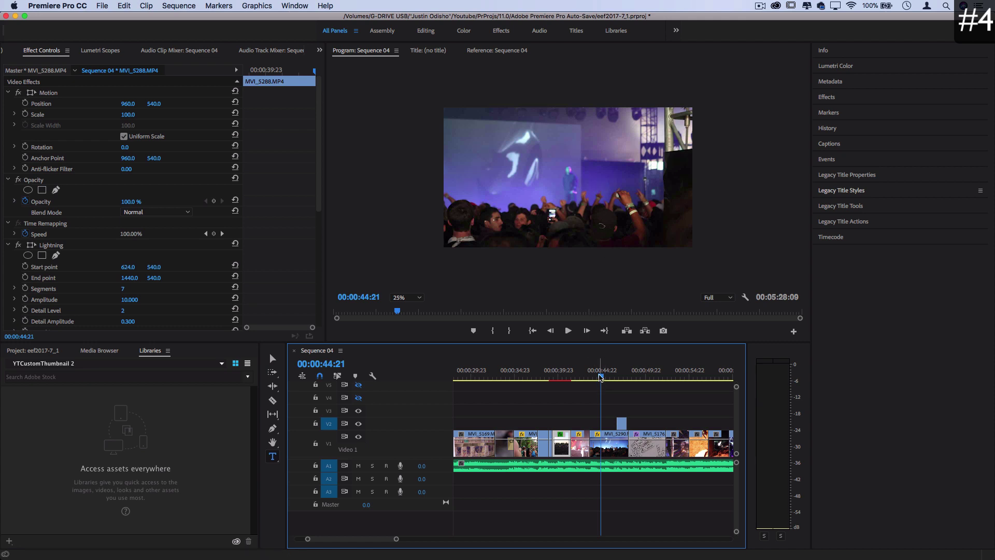
Step: Play from 00:00:43:09 through the tent crowd footage, then zoom out to the full sequence
drag(601, 378, 586, 379)
key(space)
key(space)
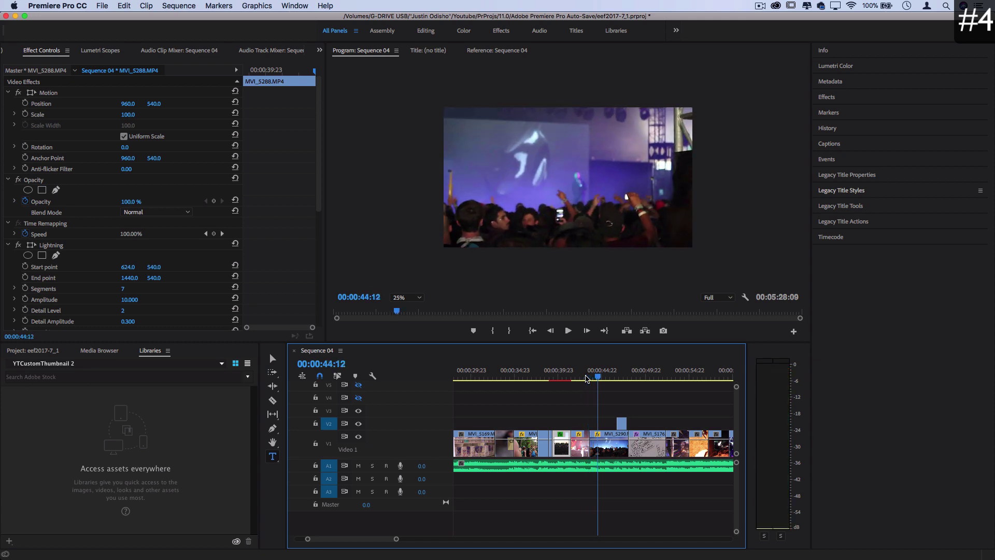
mouse_move(598, 376)
mouse_down()
mouse_move(624, 377)
mouse_move(602, 380)
mouse_up()
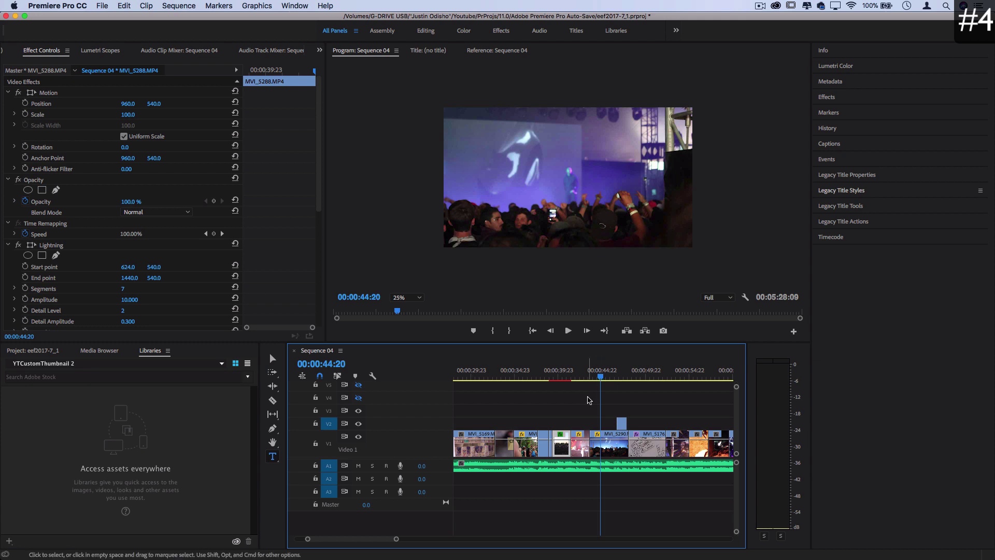
key(minus)
key(minus)
key(minus)
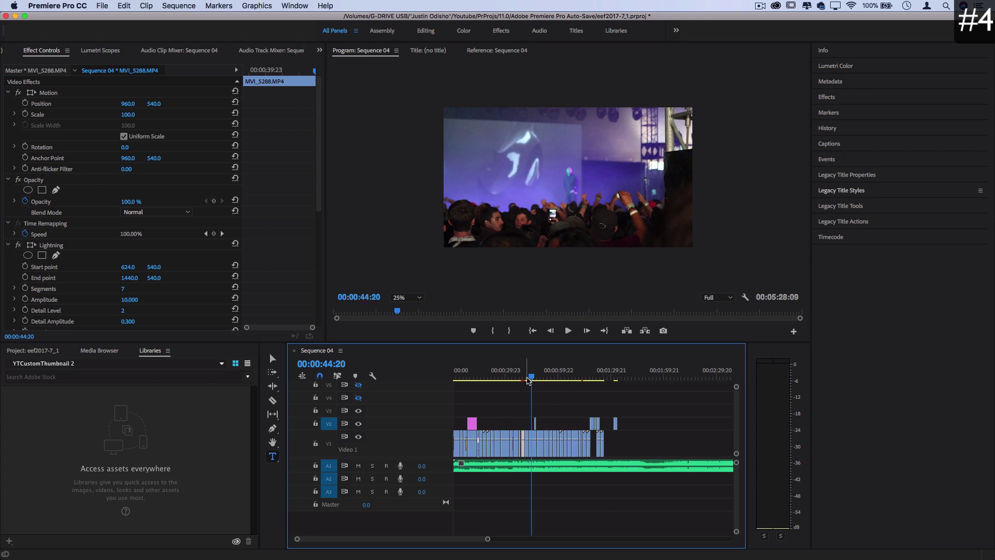
Step: Park the playhead at 00:00:52:08 on MVI_5275.MP4 and zoom the timeline in twice
drag(529, 383, 459, 379)
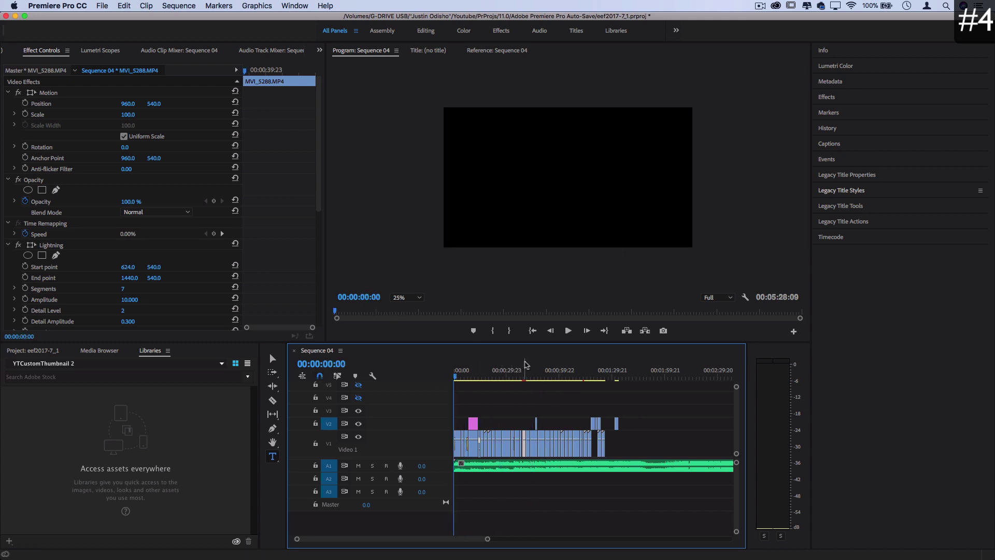
mouse_move(541, 370)
mouse_down()
mouse_move(561, 370)
mouse_move(546, 373)
mouse_up()
key(equal)
key(equal)
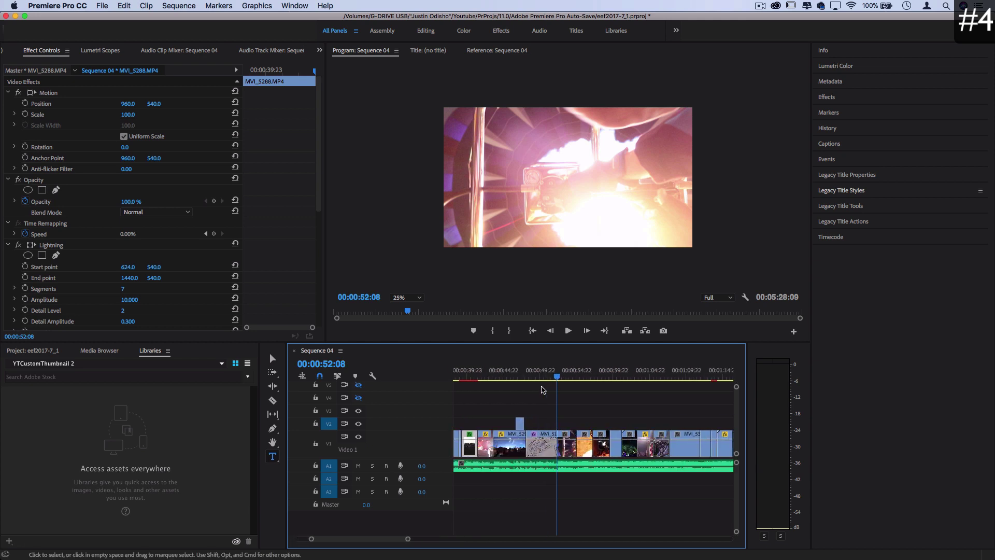
key(equal)
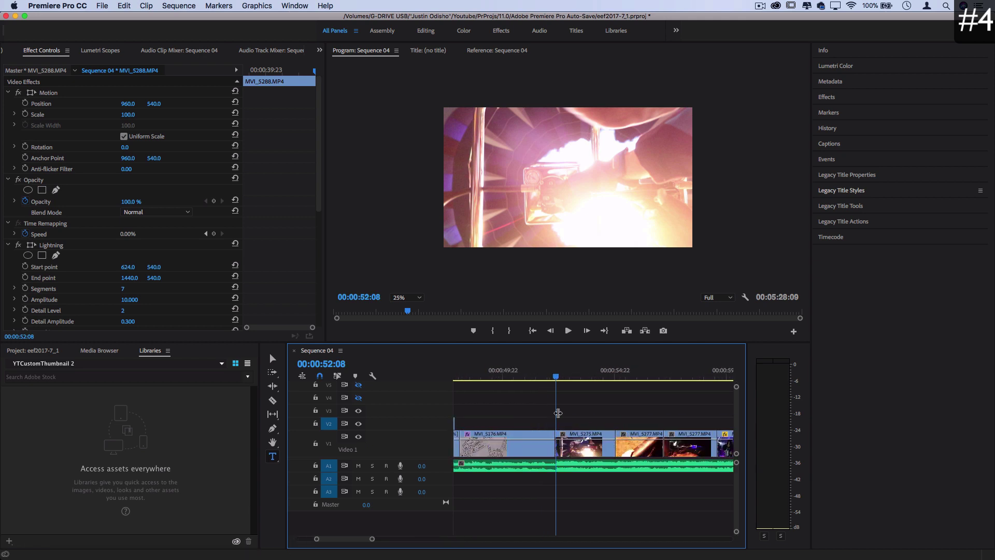
Step: Zoom the timeline in around 00:00:52:20 and enlarge the A1 audio track to show its waveform
click(569, 381)
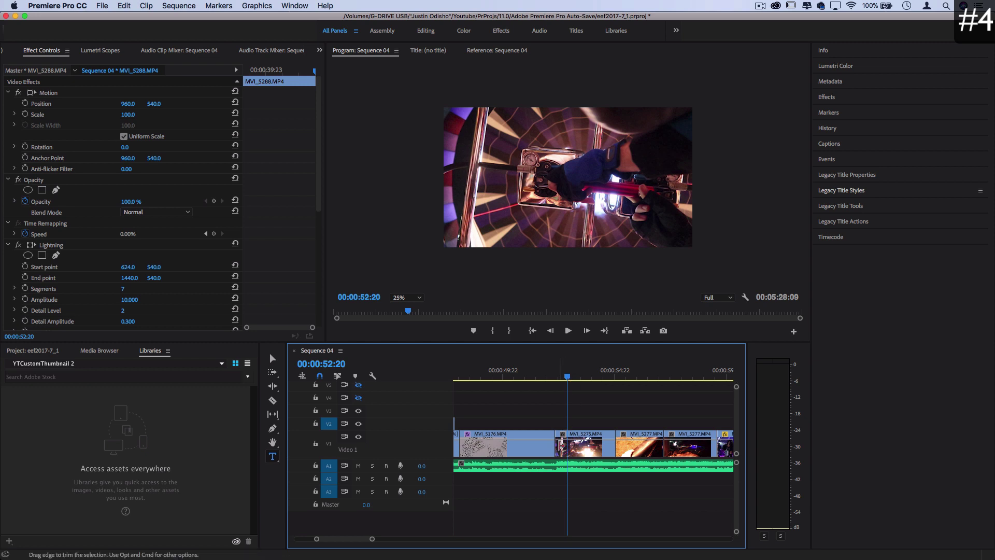
key(=)
key(=)
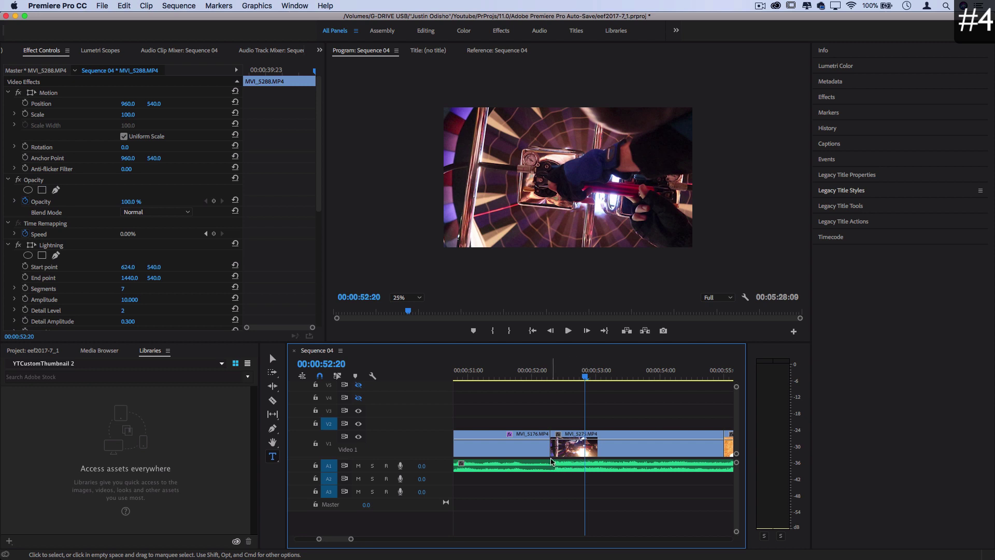
drag(449, 471, 444, 510)
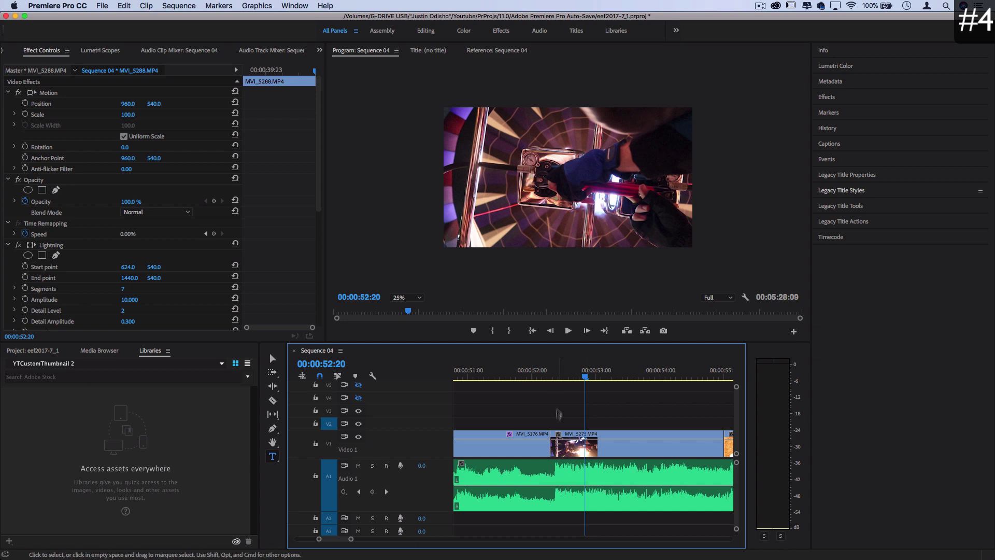
Step: Scrub across the cut at 00:00:52:09, then deselect the clip and park at 00:00:55:13
click(557, 377)
mouse_move(557, 377)
mouse_down()
mouse_move(619, 383)
mouse_move(558, 391)
mouse_up()
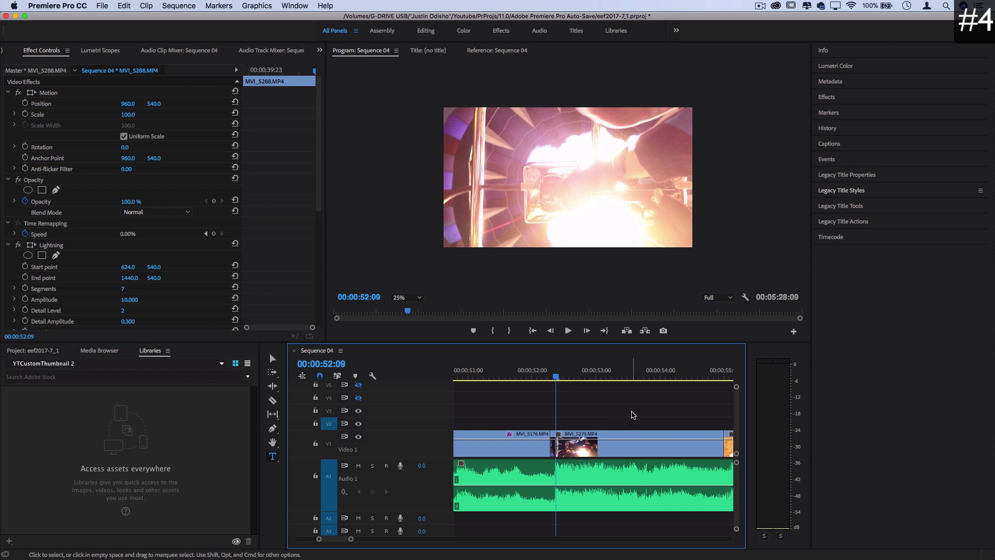
scroll(624, 410, down, 3)
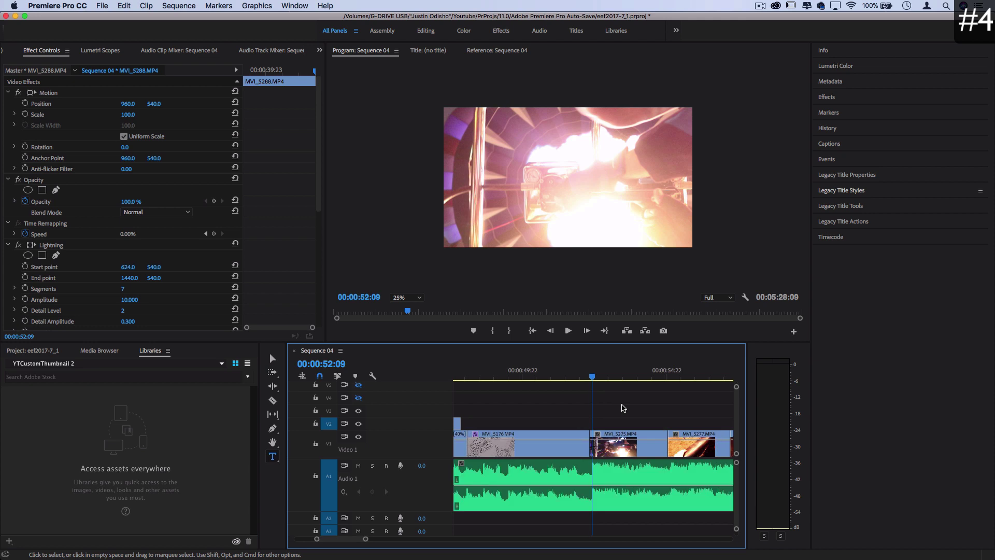
scroll(623, 408, right, 2)
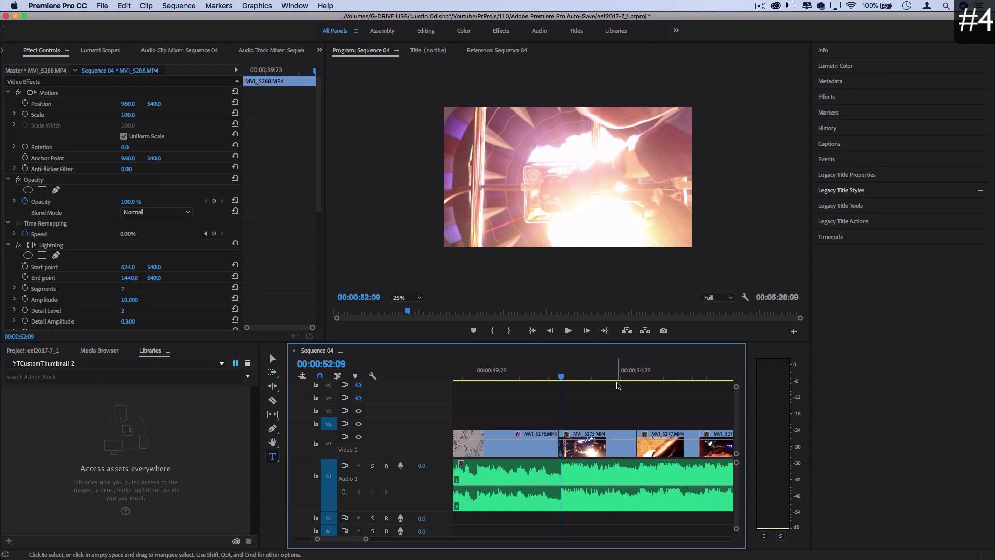
click(617, 385)
click(654, 379)
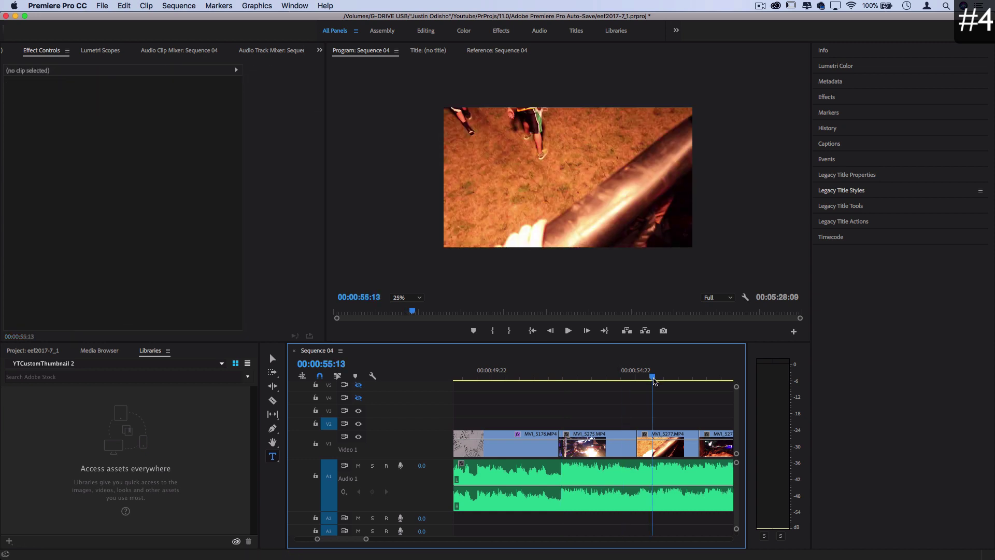
Step: Move the playhead to 00:00:56:06, then back to 00:00:16:05 with the timeline zoomed out
click(673, 377)
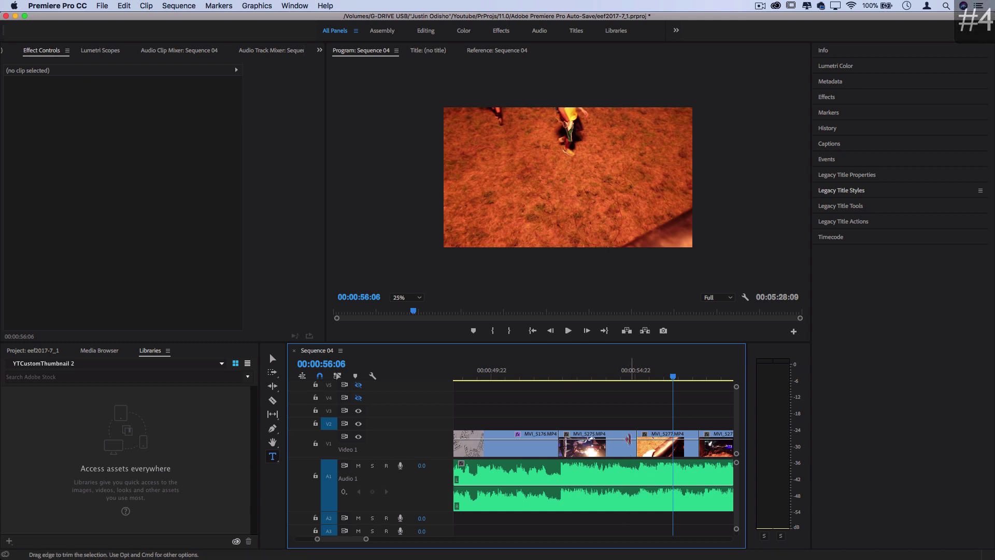
scroll(637, 405, down, 3)
scroll(637, 405, down, 2)
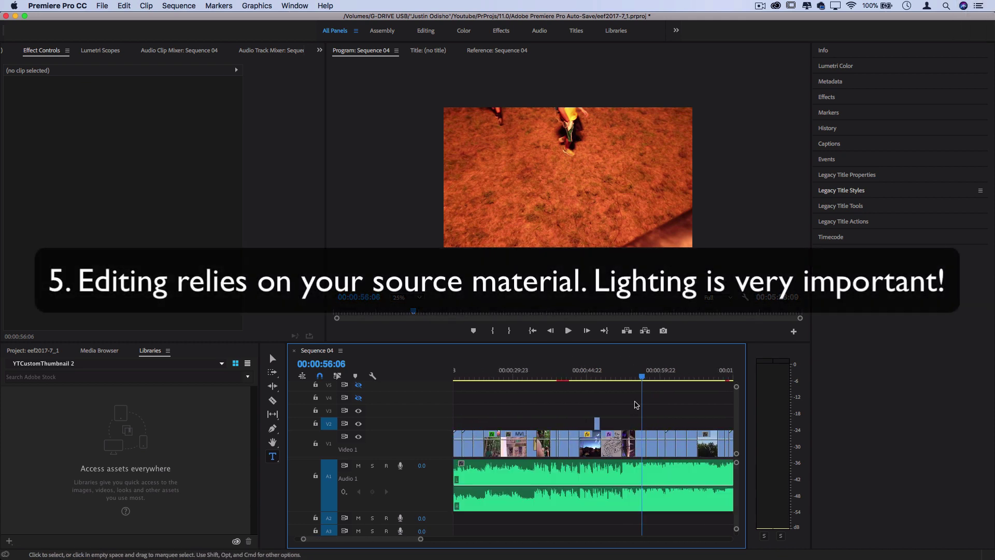
scroll(589, 393, up, 3)
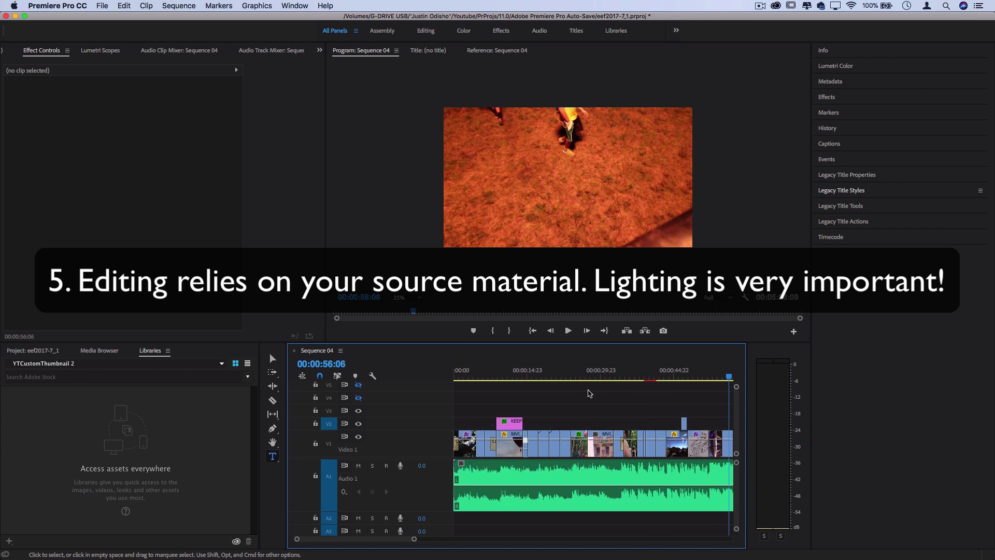
click(534, 376)
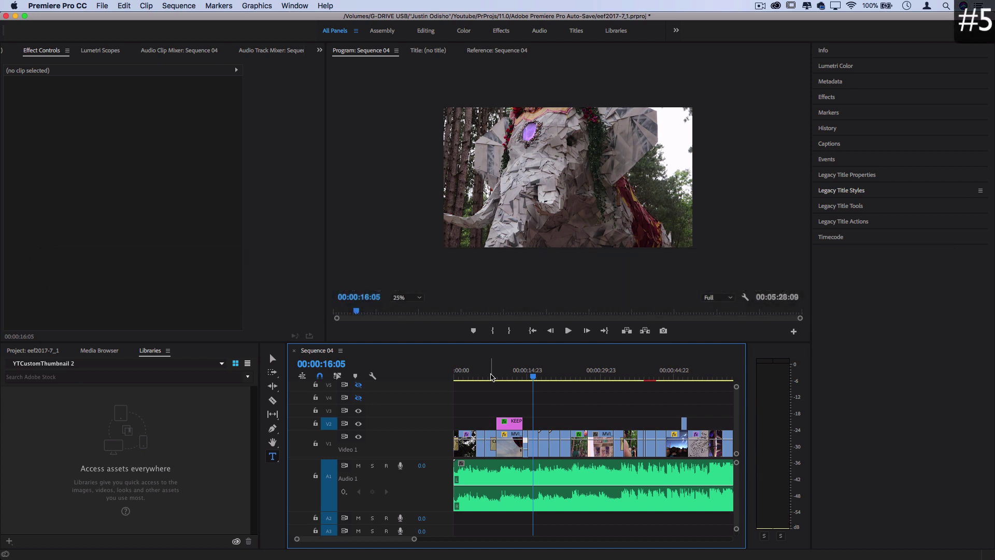
Step: Zoom in on the concert clips and park the playhead on the crowd shot at 00:00:44:22
scroll(669, 404, right, 5)
scroll(670, 404, down, 1)
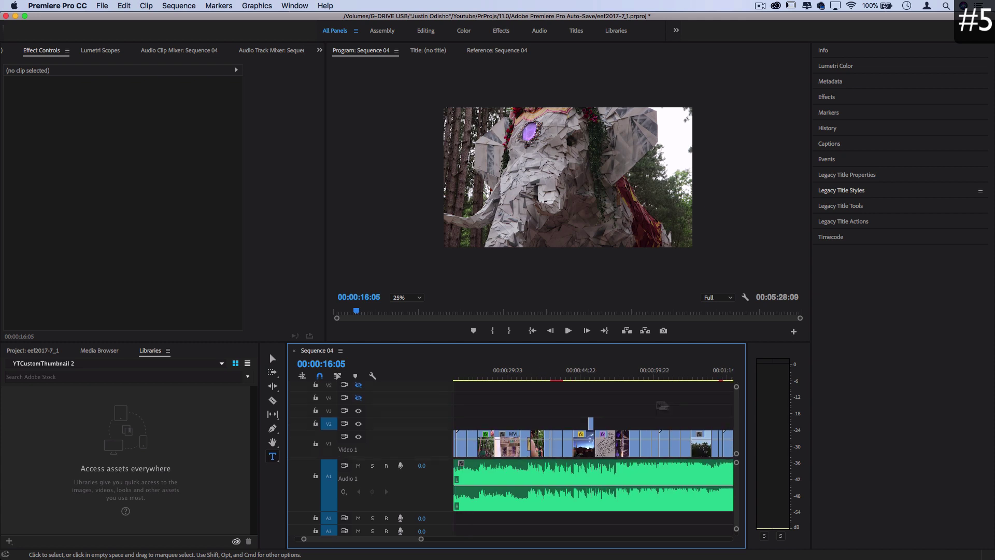
click(585, 377)
key(=)
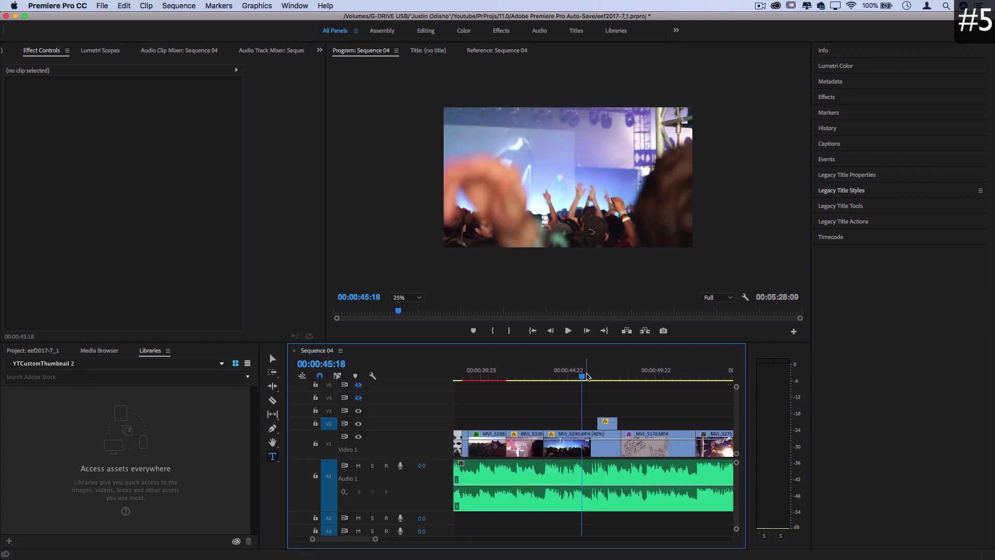
click(591, 376)
click(568, 377)
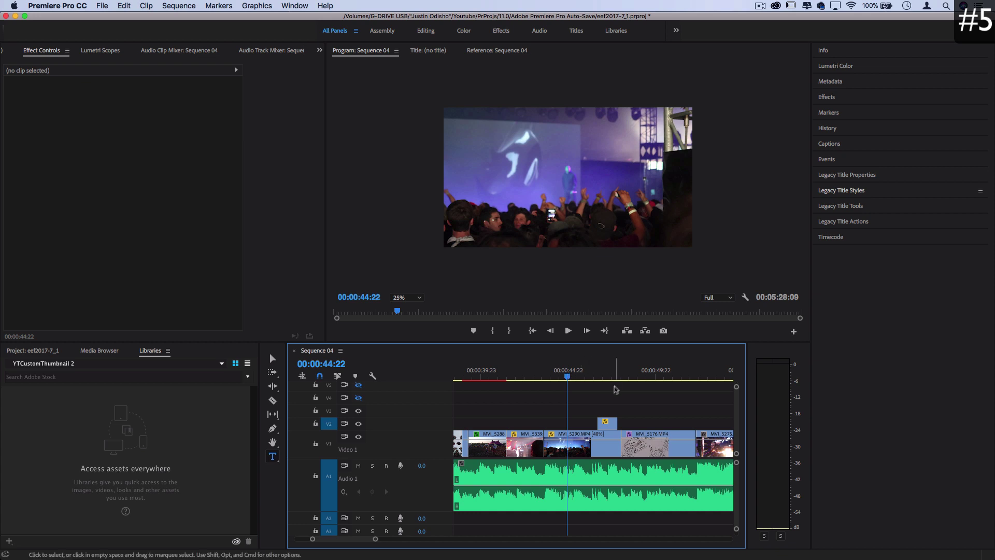
scroll(610, 407, down, 3)
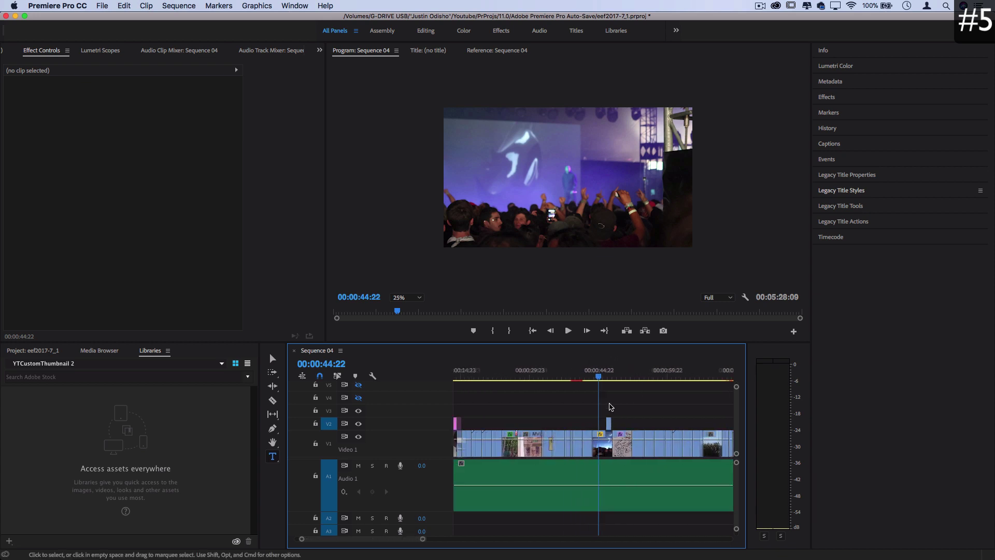
Step: Scrub forward to 00:01:17:08 and change the Program monitor zoom from 25% to Fit
scroll(695, 376, down, 3)
click(669, 377)
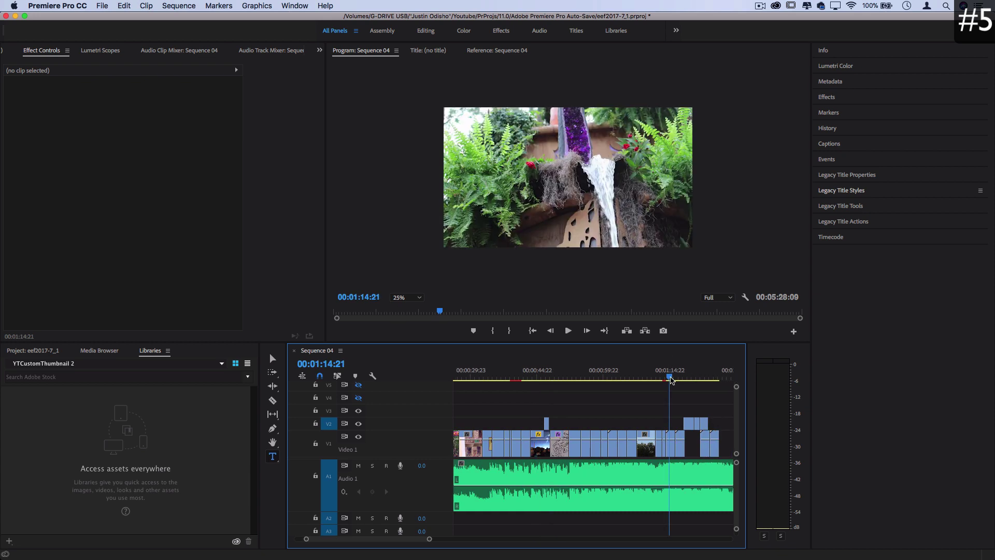
click(676, 378)
drag(677, 379, 714, 379)
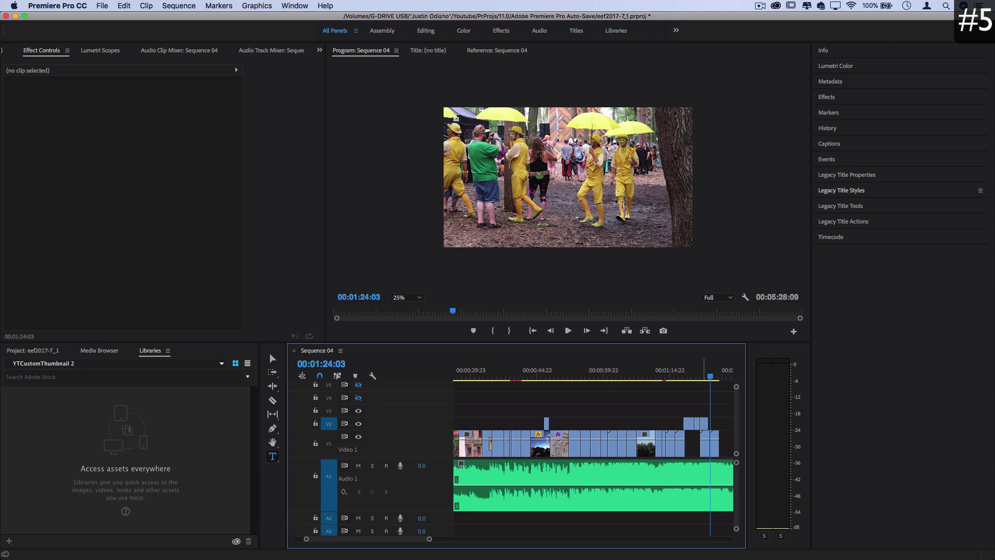
click(416, 297)
click(413, 307)
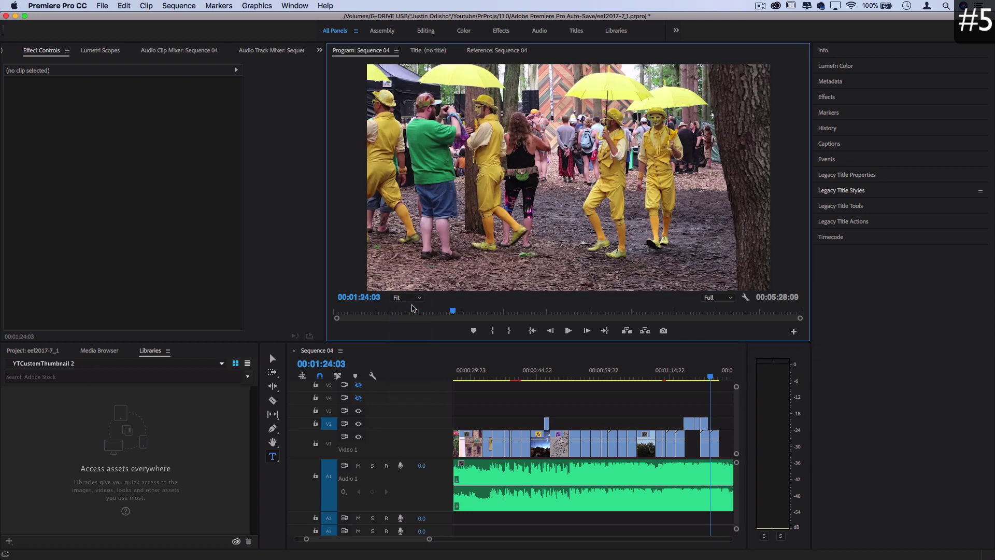
Step: Search effects for 'noise', apply Noise to MVI_5178, then zoom the timeline out fully
click(837, 98)
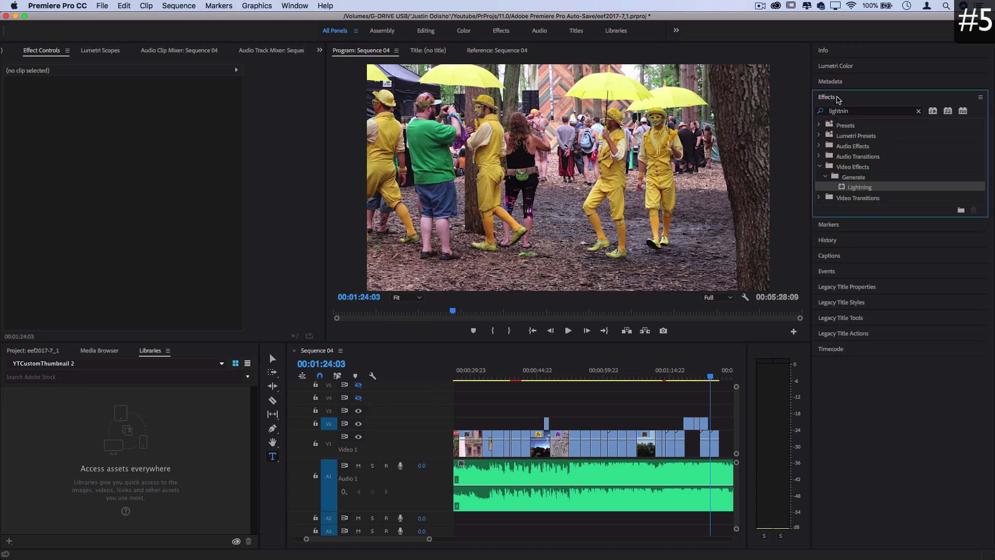
click(853, 111)
text(noise)
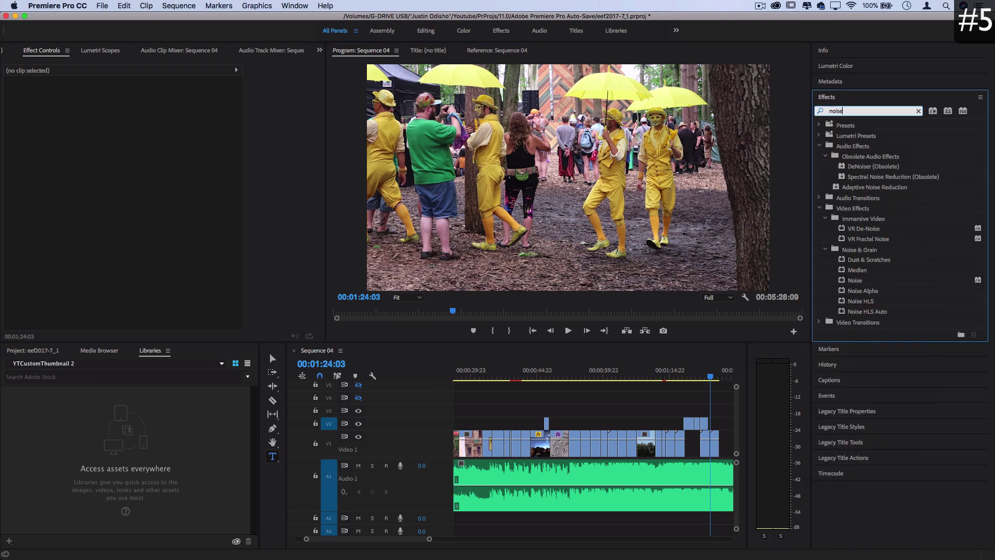
click(884, 280)
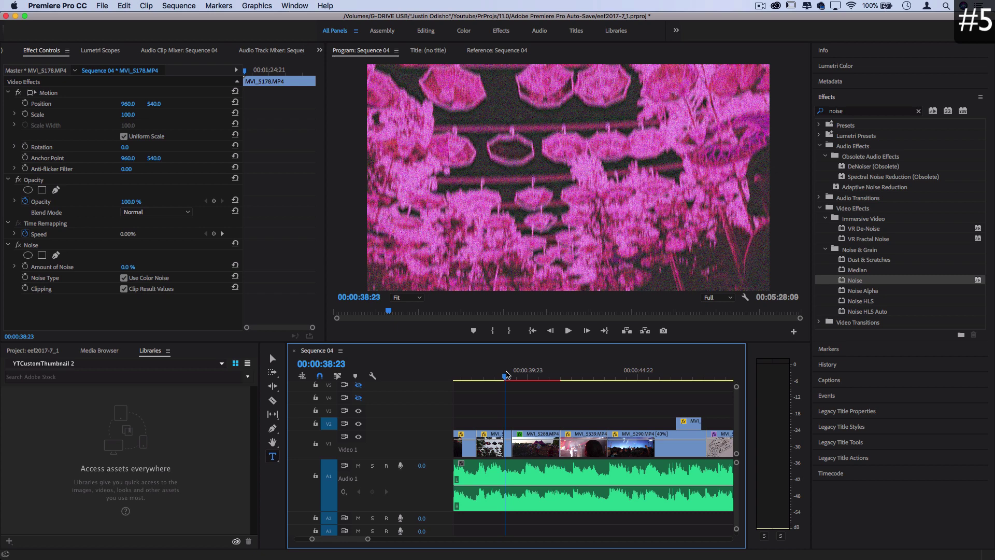
key(backslash)
click(512, 379)
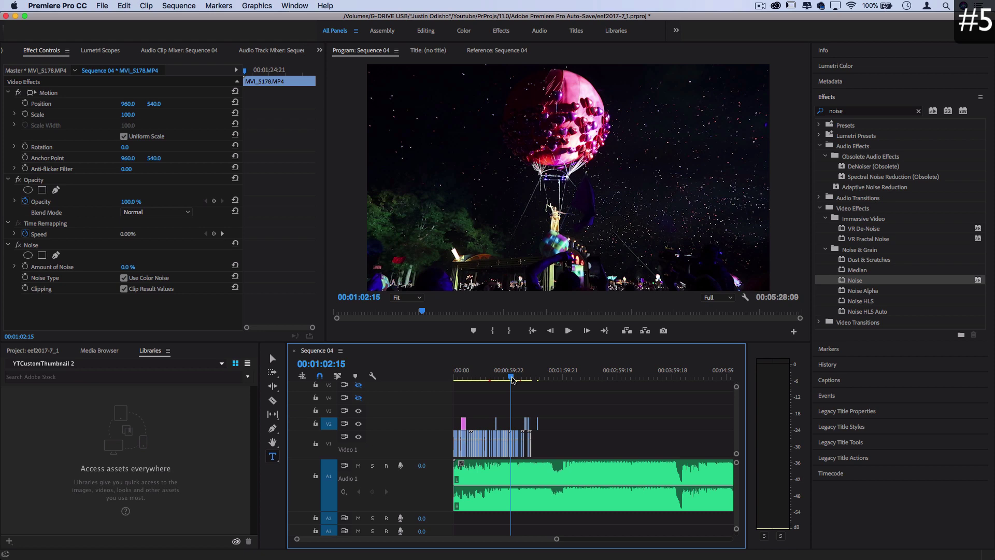
key(backslash)
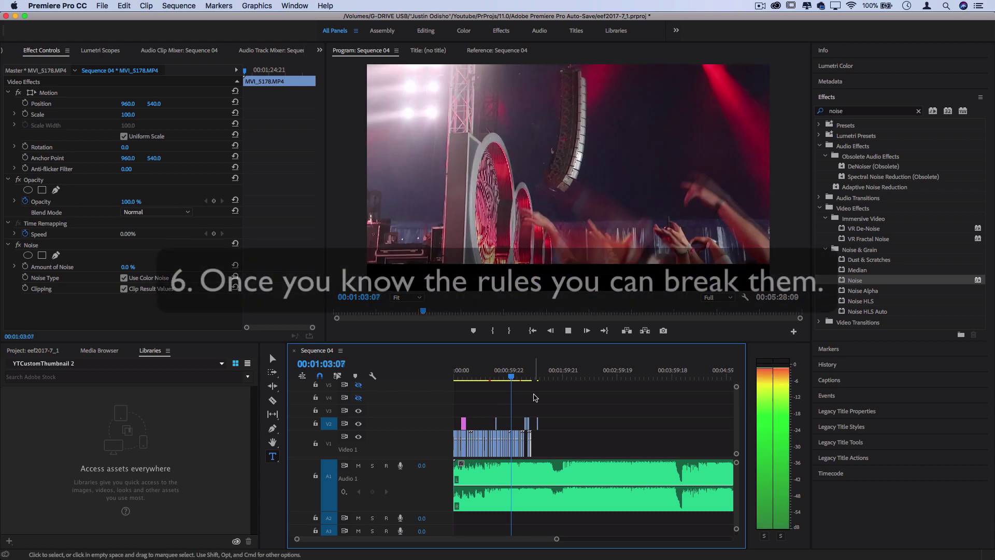
key(space)
drag(644, 375, 639, 375)
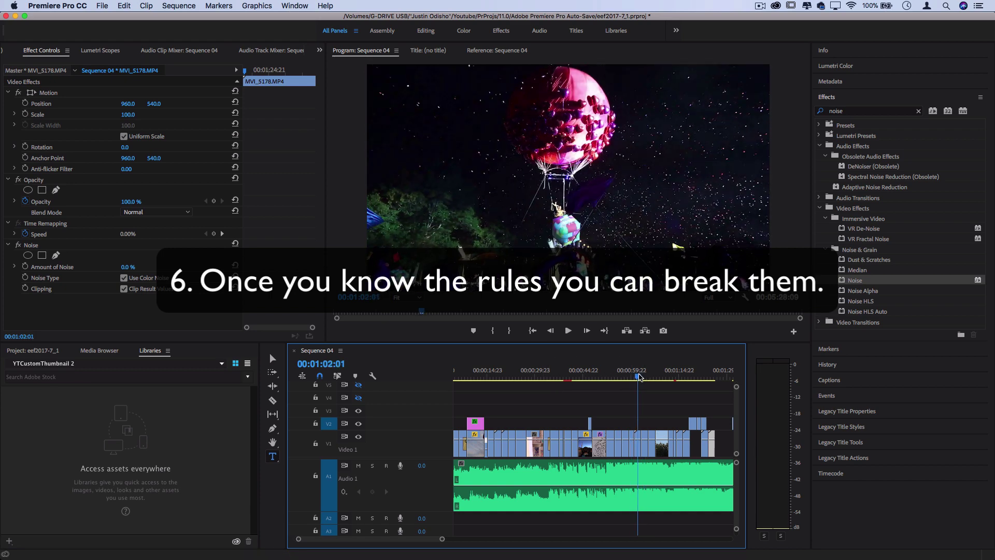